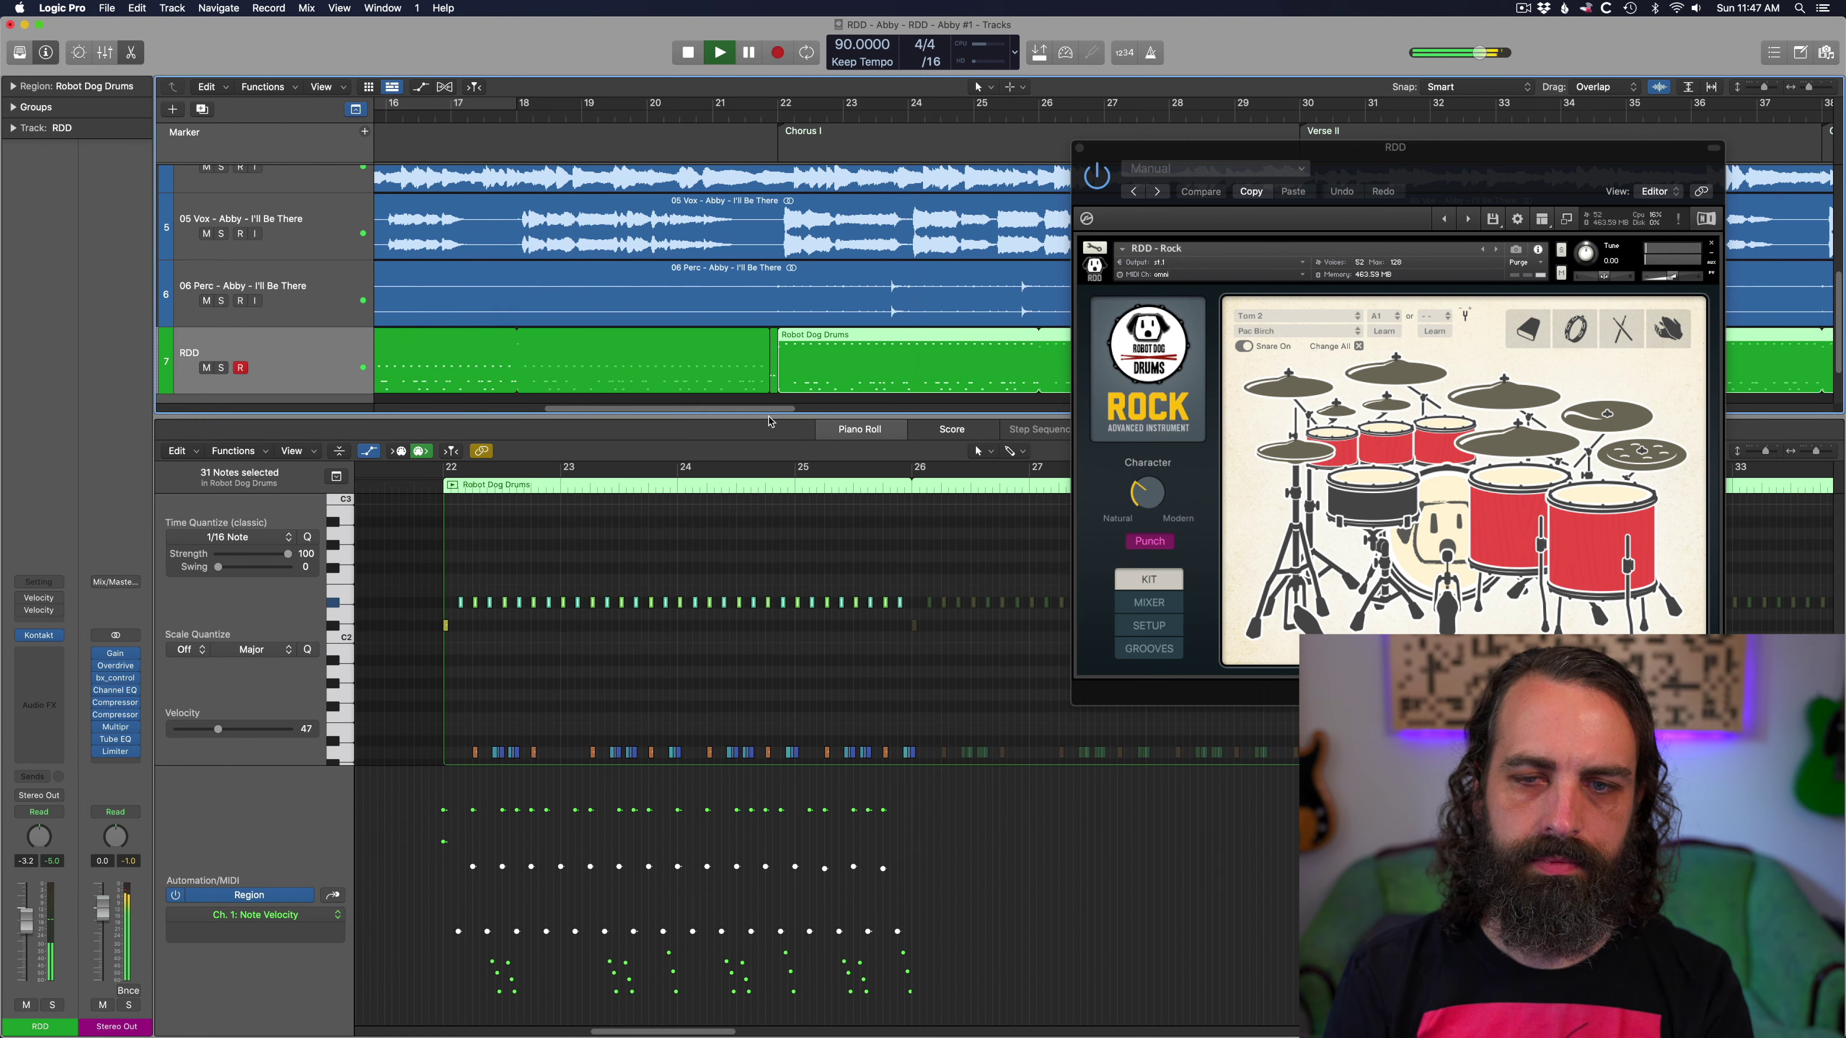
# Close the piano roll and shorten the Chorus I drum region so it ends at Verse II, then audition the ending
pyautogui.press('e')
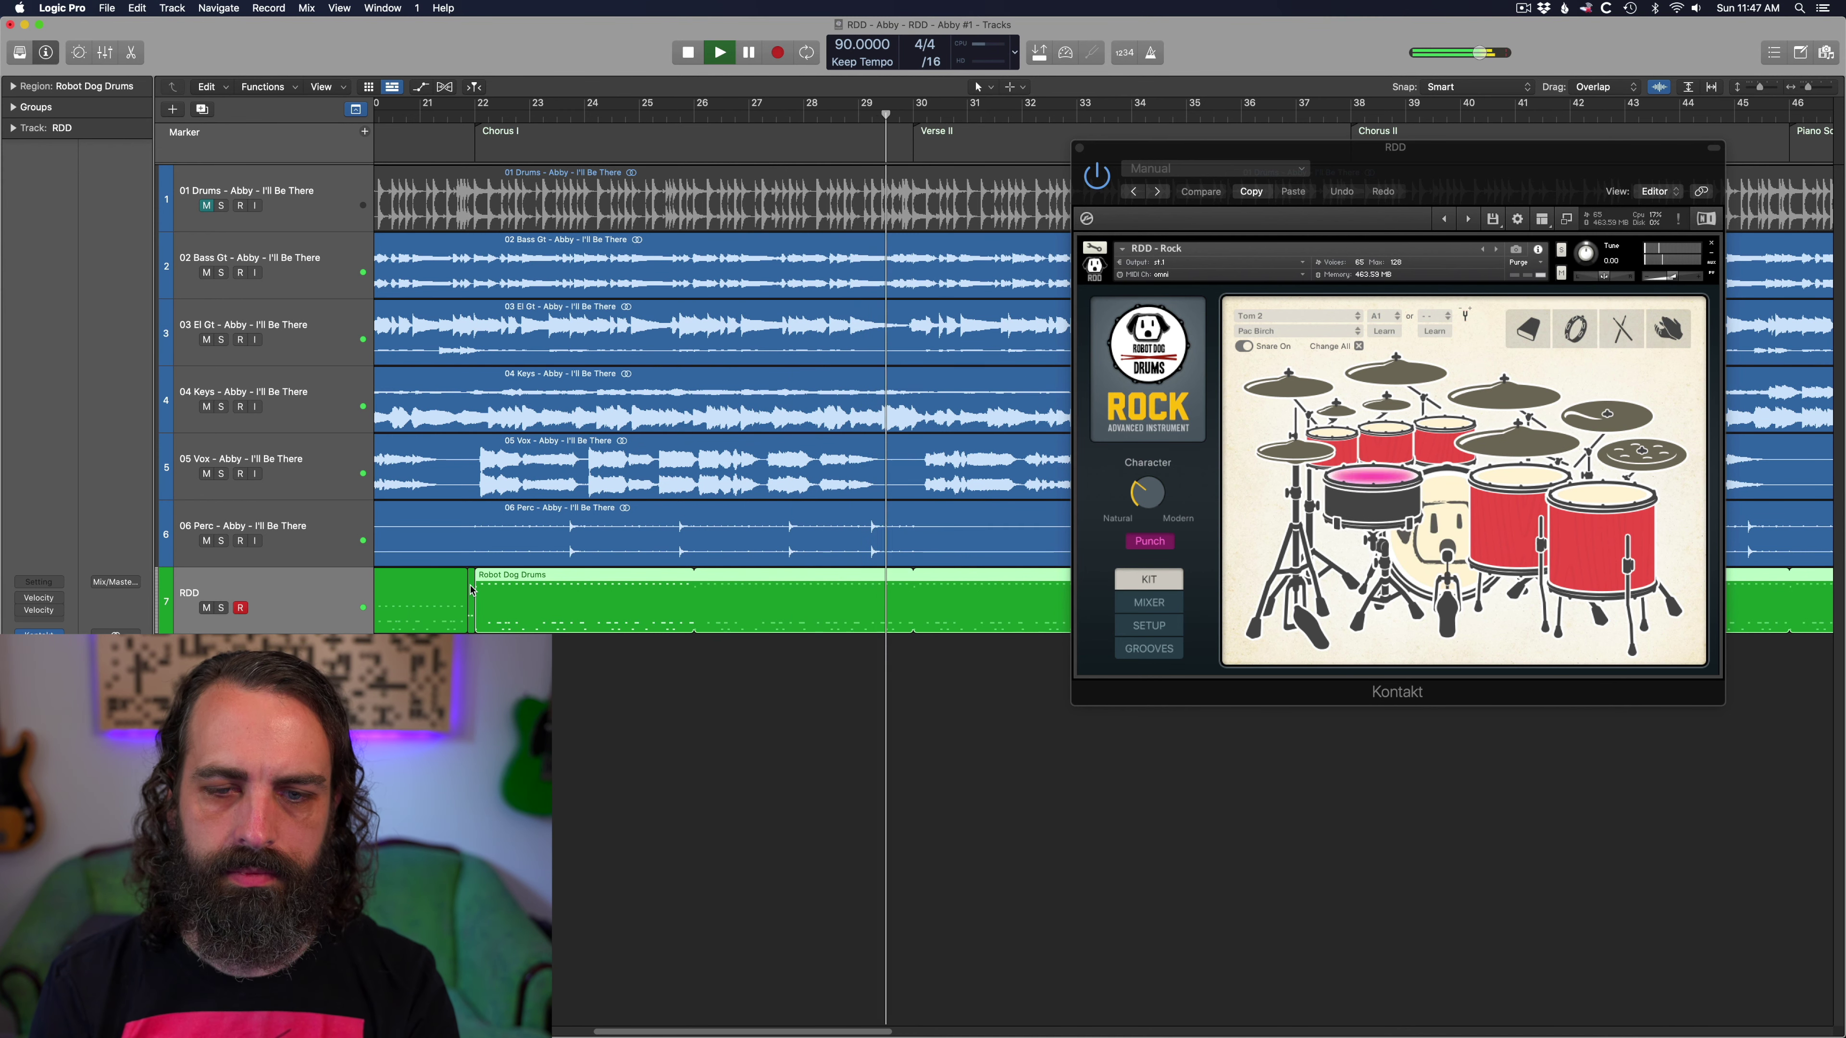
pyautogui.press('space')
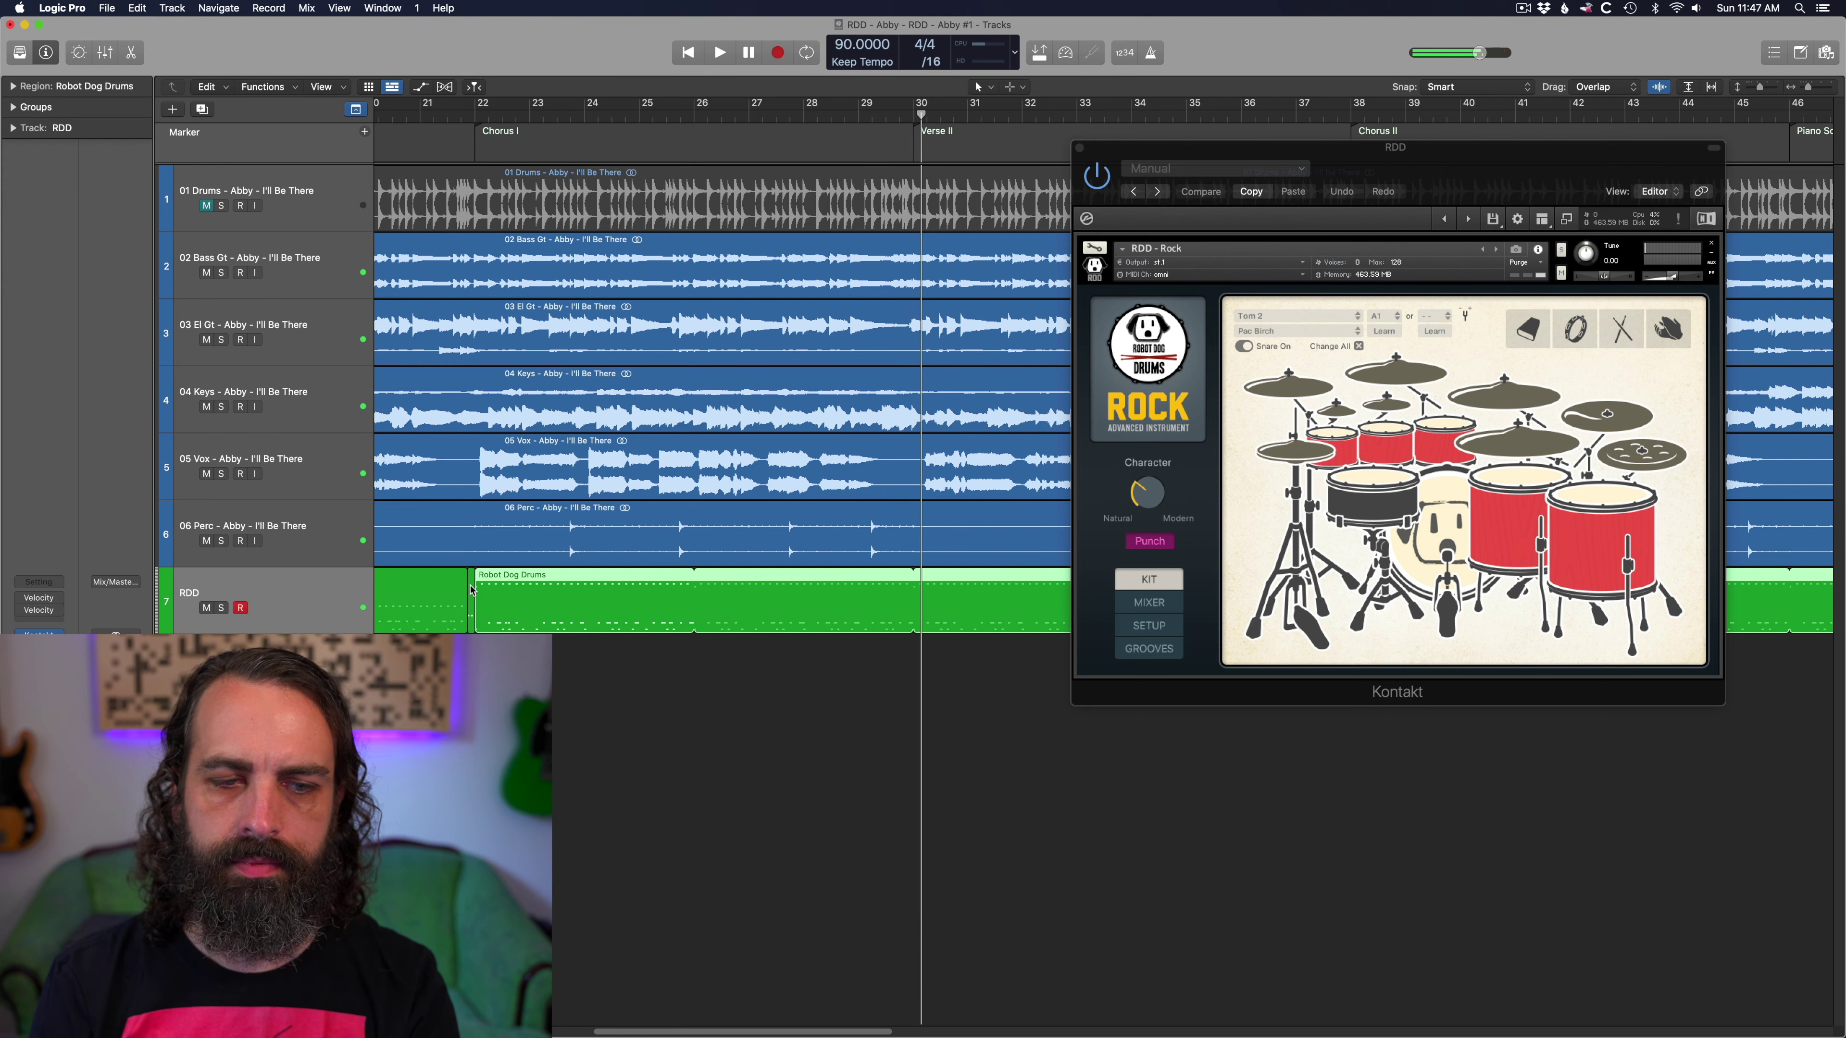
pyautogui.moveTo(471, 590); pyautogui.dragTo(913, 630)
pyautogui.press('space')
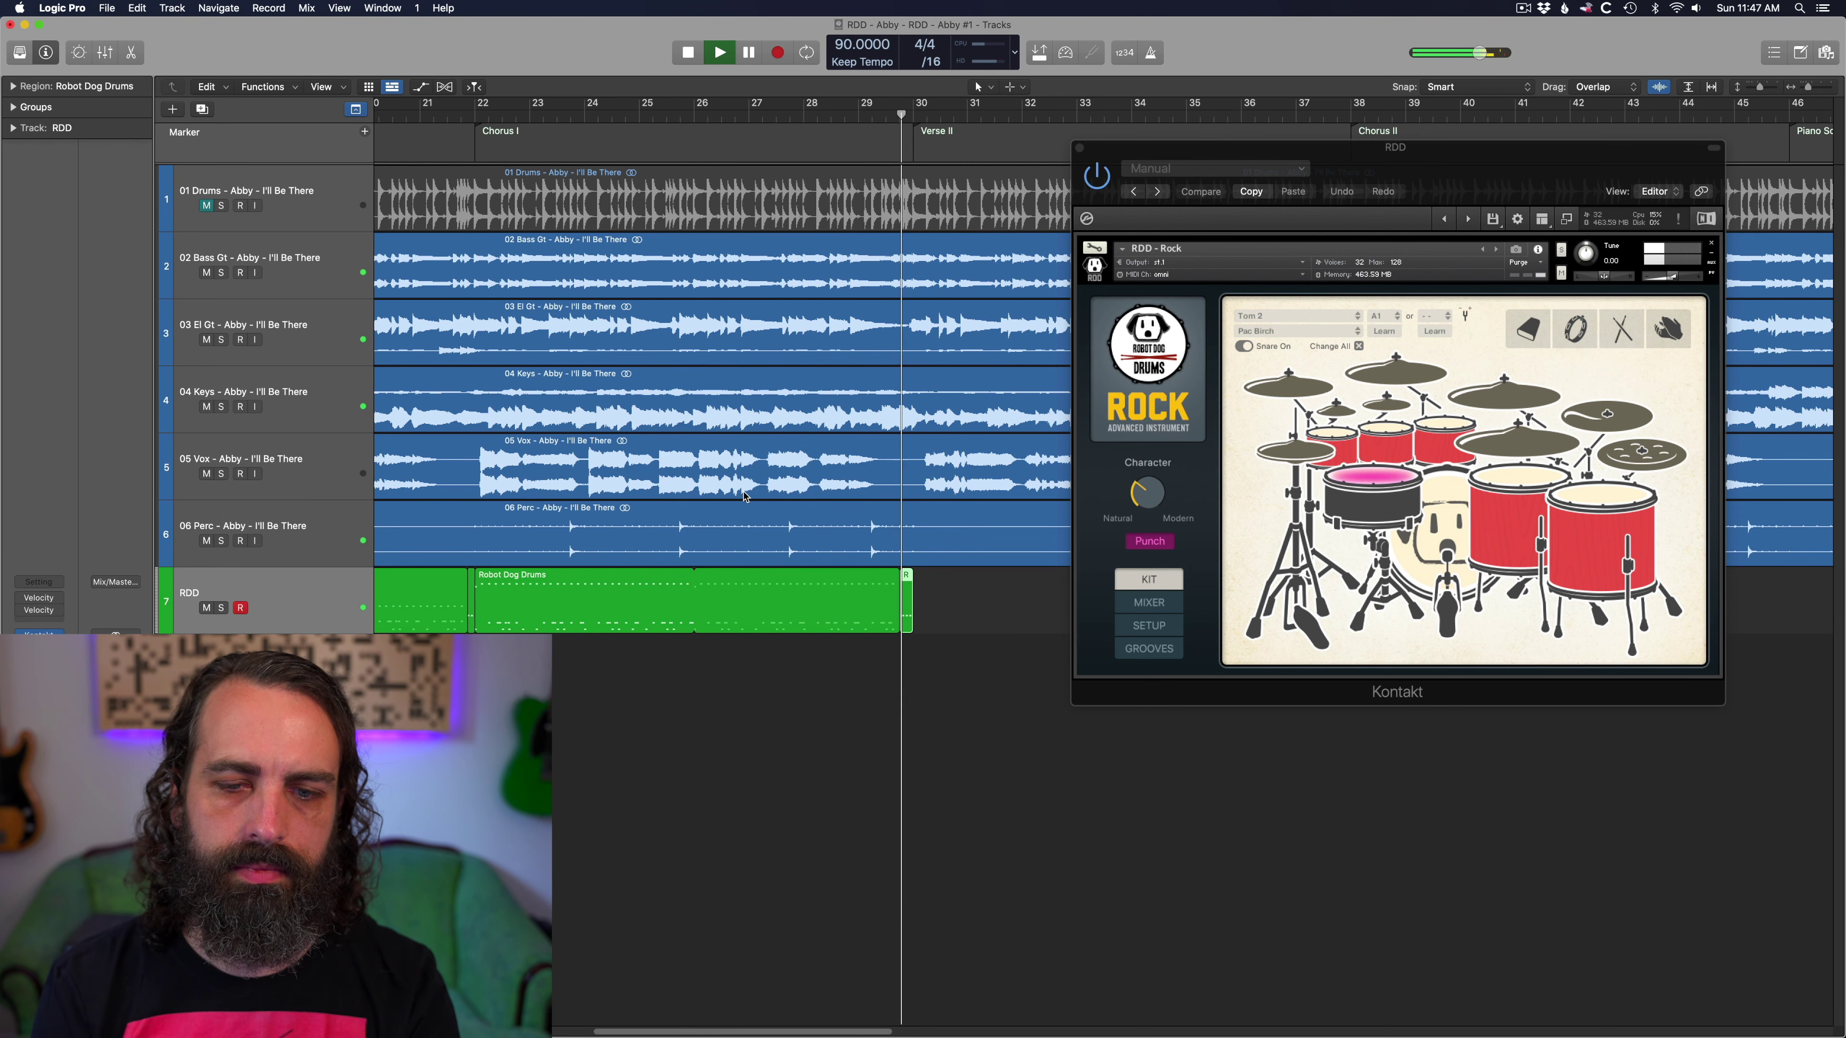
pyautogui.press('space')
# Copy the Verse I and Chorus I drum regions to the Verse II and Chorus II sections
pyautogui.press('super+Left')
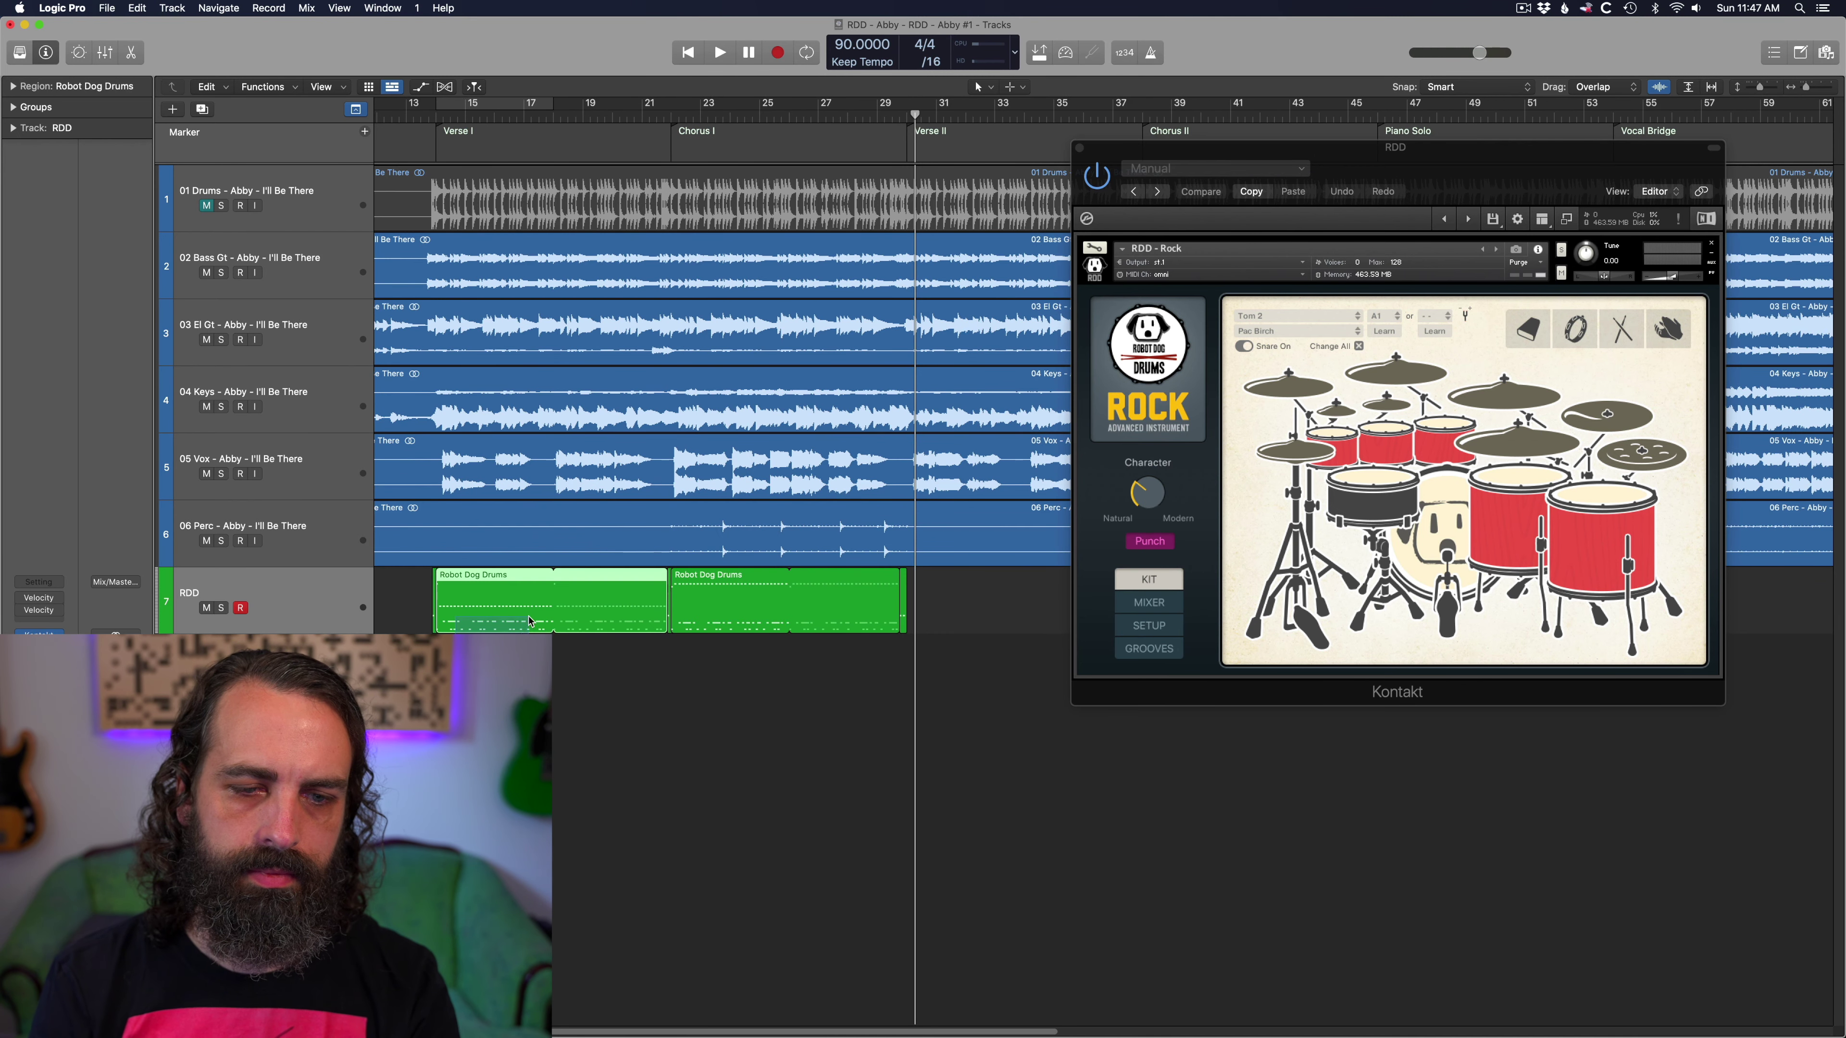
pyautogui.moveTo(670, 592); pyautogui.dragTo(905, 589)
pyautogui.moveTo(448, 581); pyautogui.dragTo(920, 596)
pyautogui.hscroll(10, 861, 672)
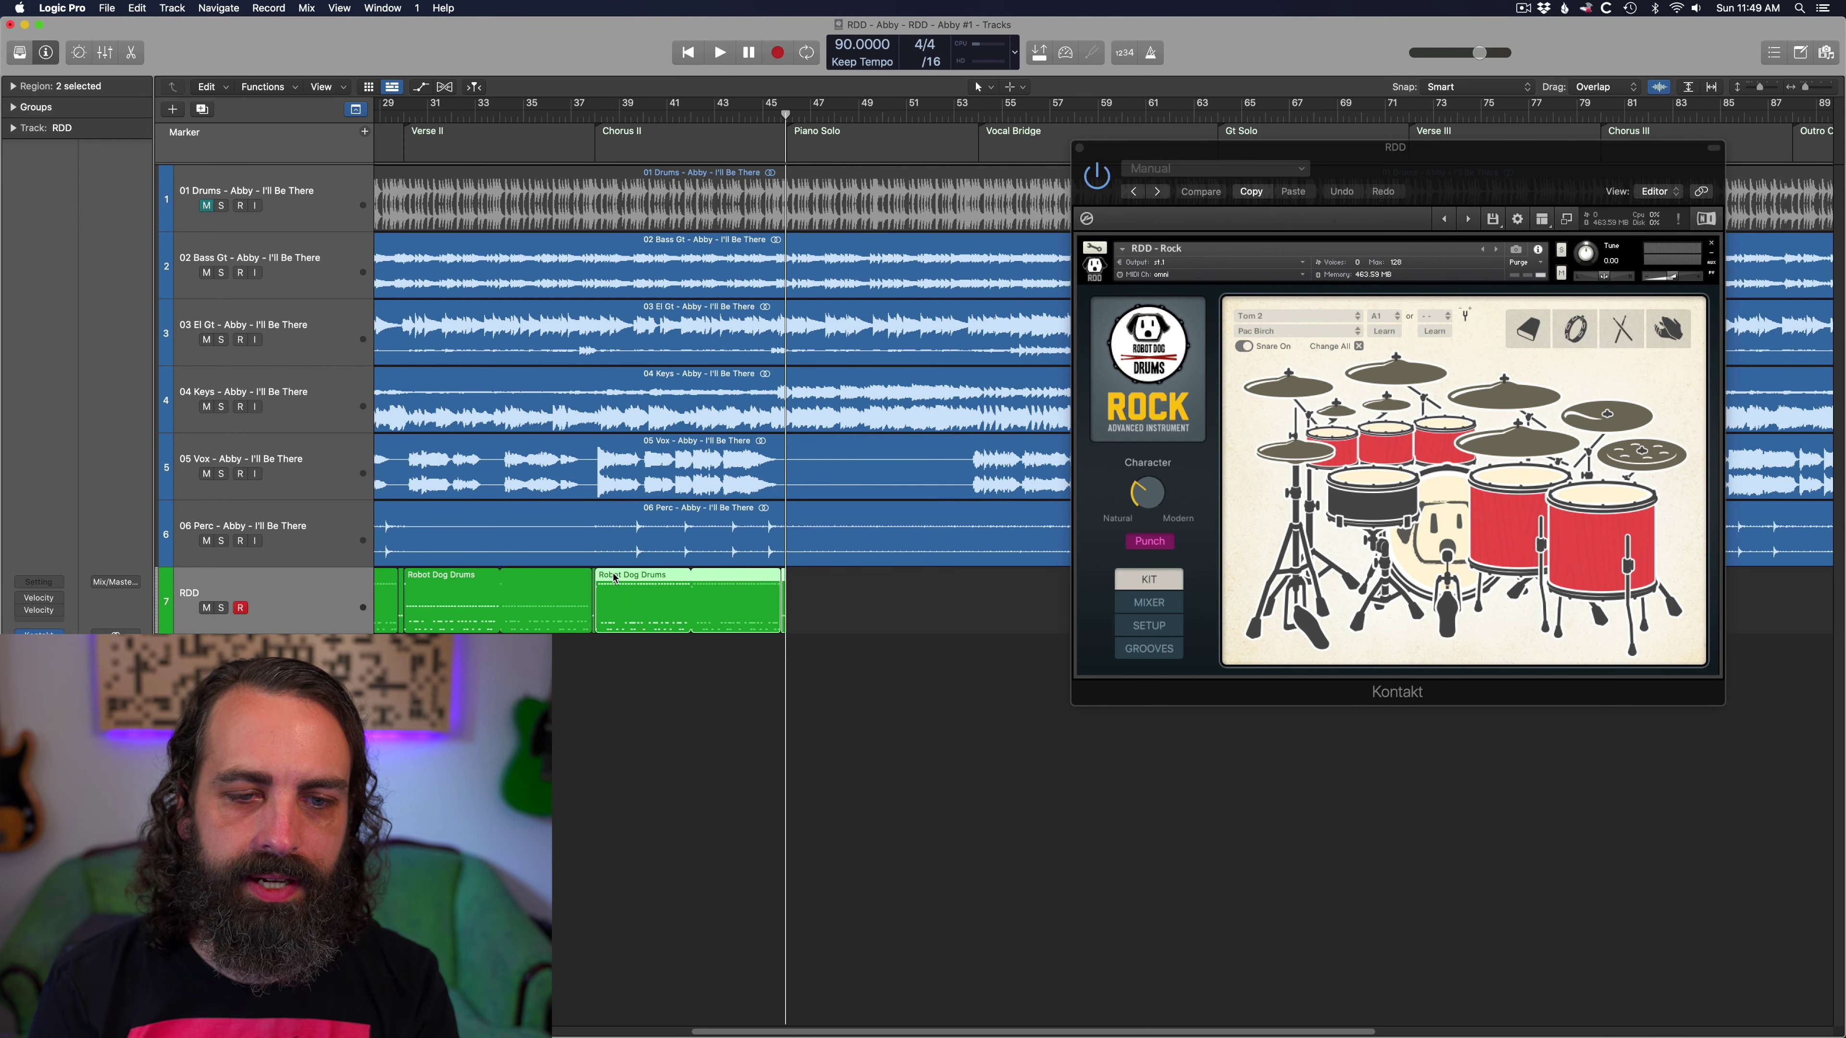
# Copy the Chorus II drum region to the Piano Solo section and play on toward the Vocal Bridge
pyautogui.moveTo(615, 580); pyautogui.dragTo(802, 583)
pyautogui.hscroll(10, 793, 651)
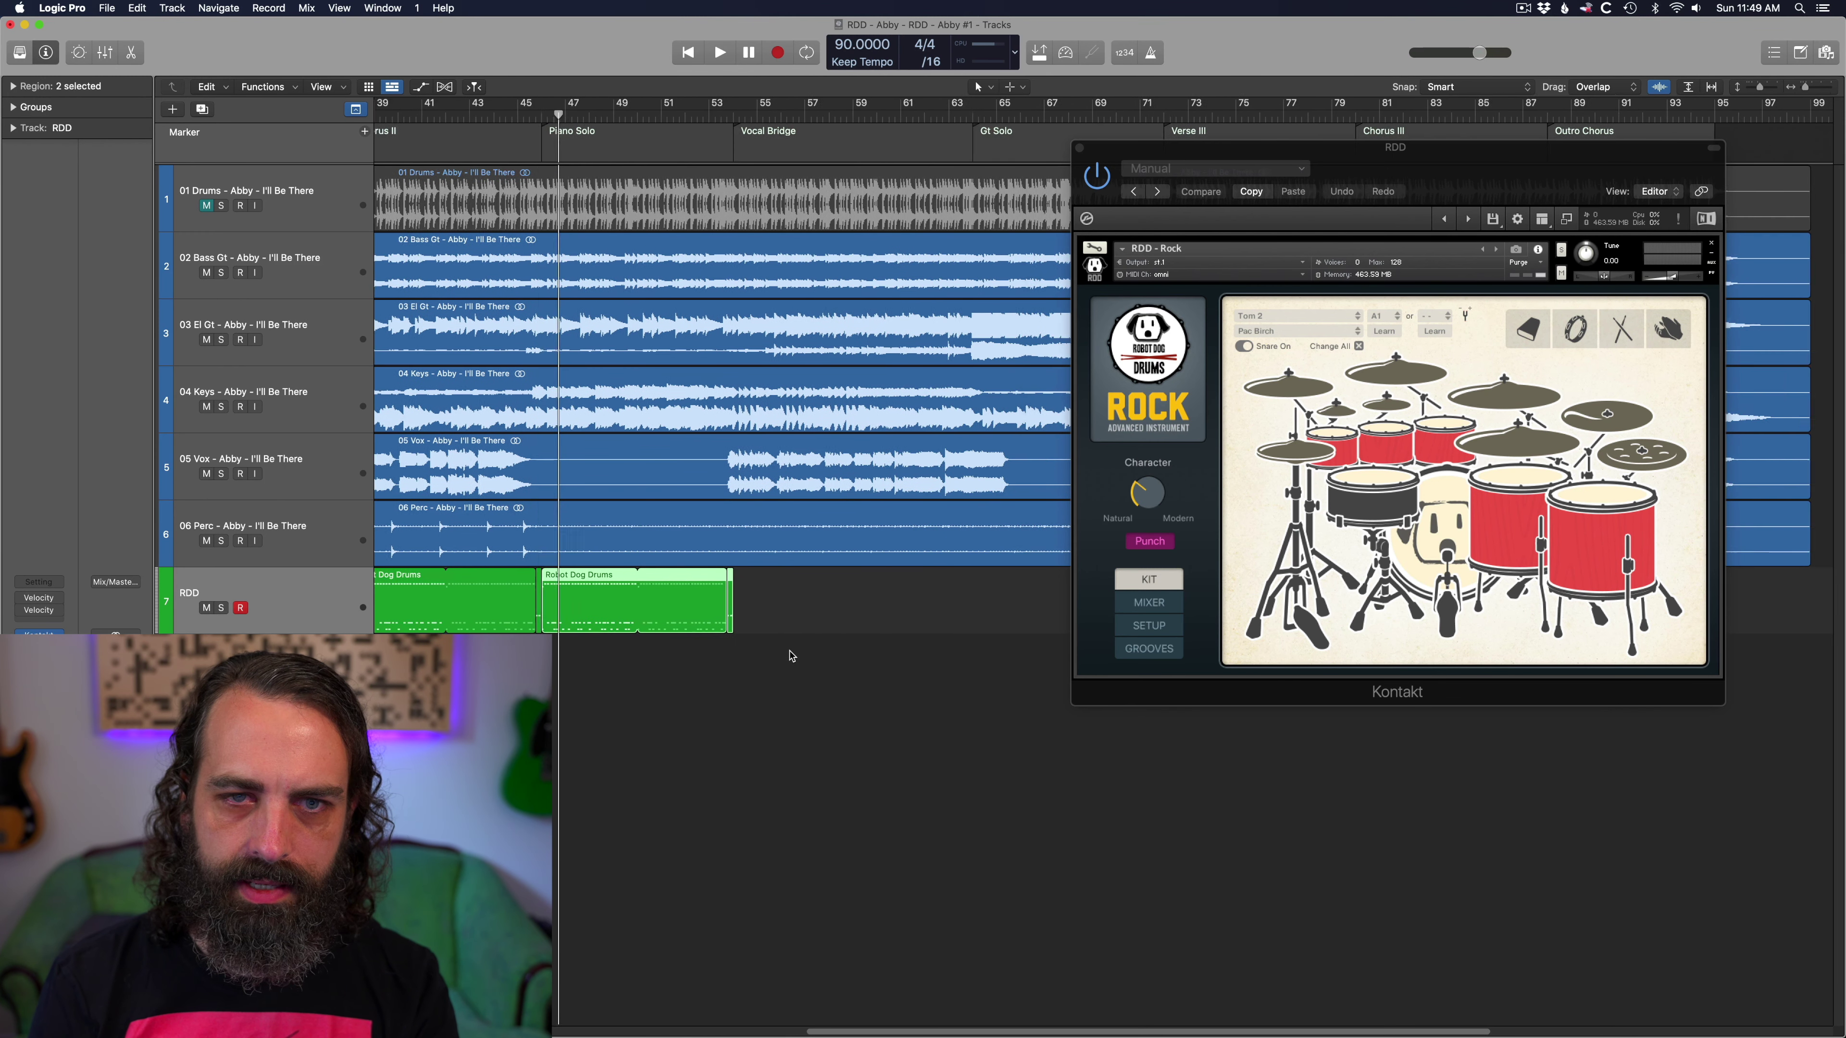
pyautogui.hscroll(2, 791, 655)
pyautogui.press('space')
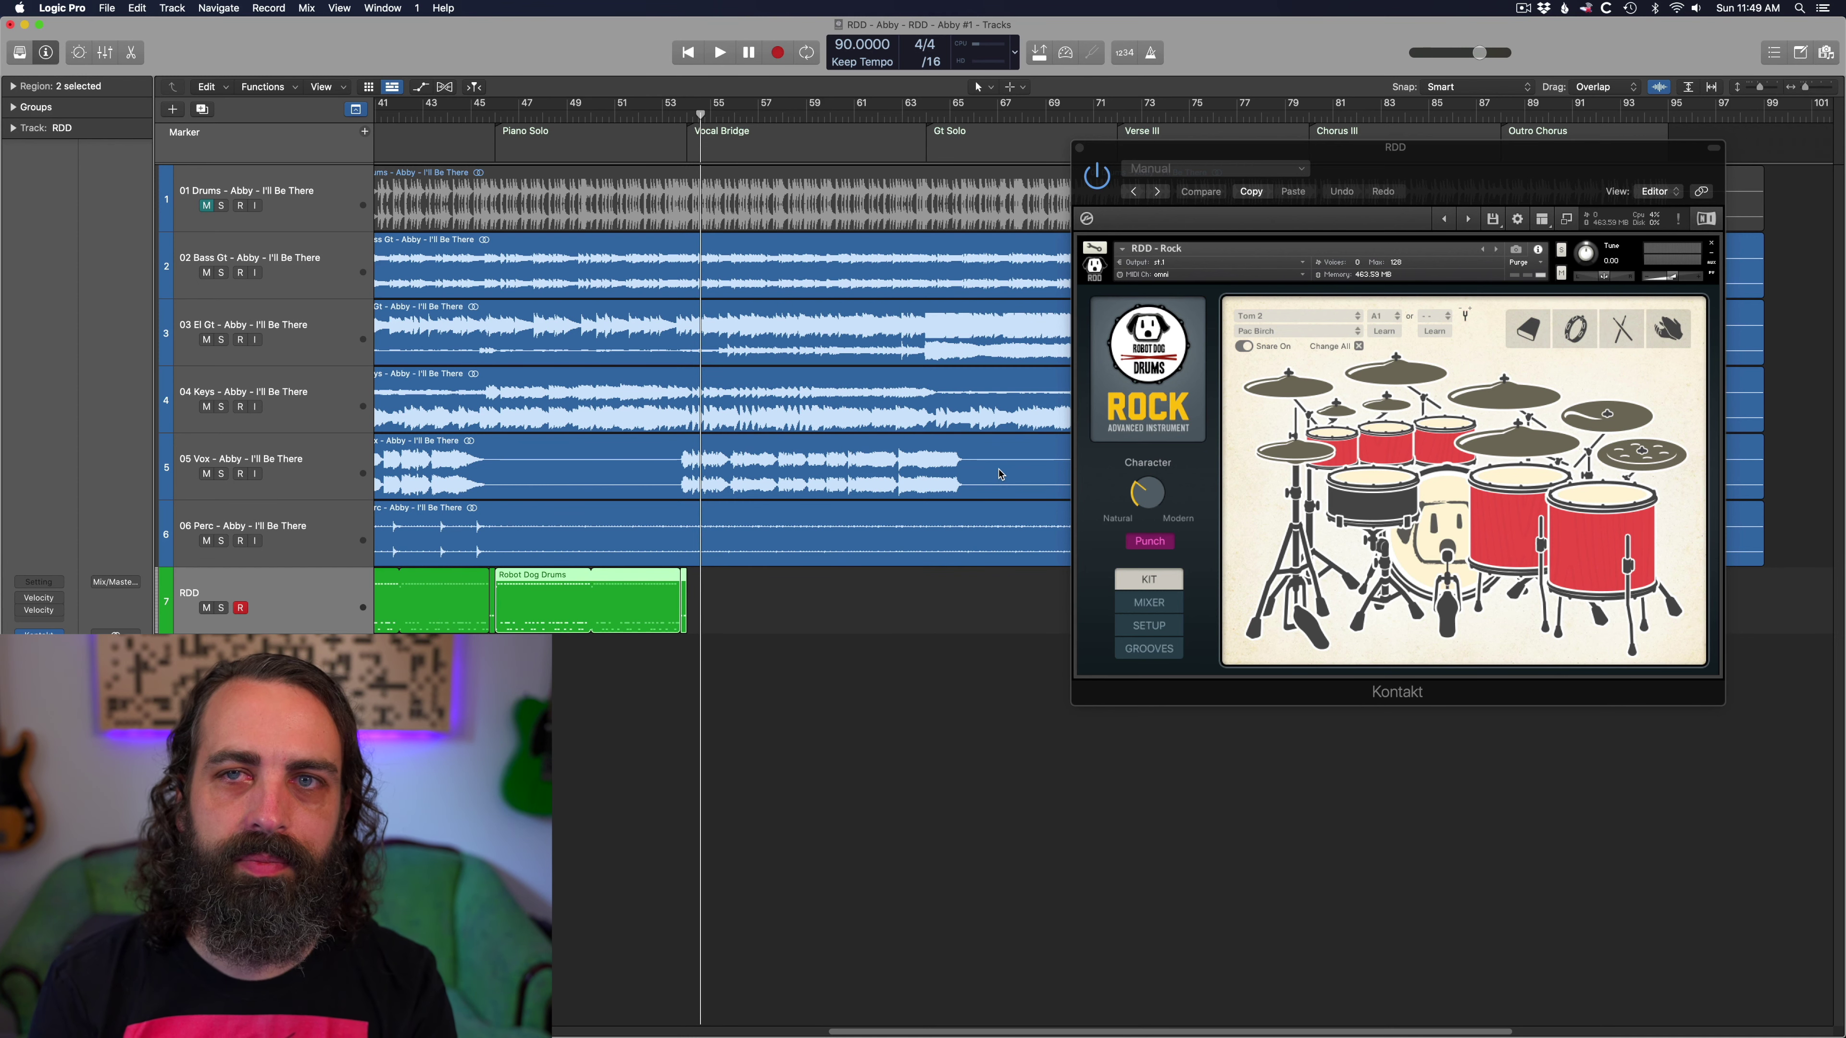
# Place the 1/16th Note Groove from the Robot Dog Drums grooves on the RDD track at the Vocal Bridge and audition it
pyautogui.click(1149, 647)
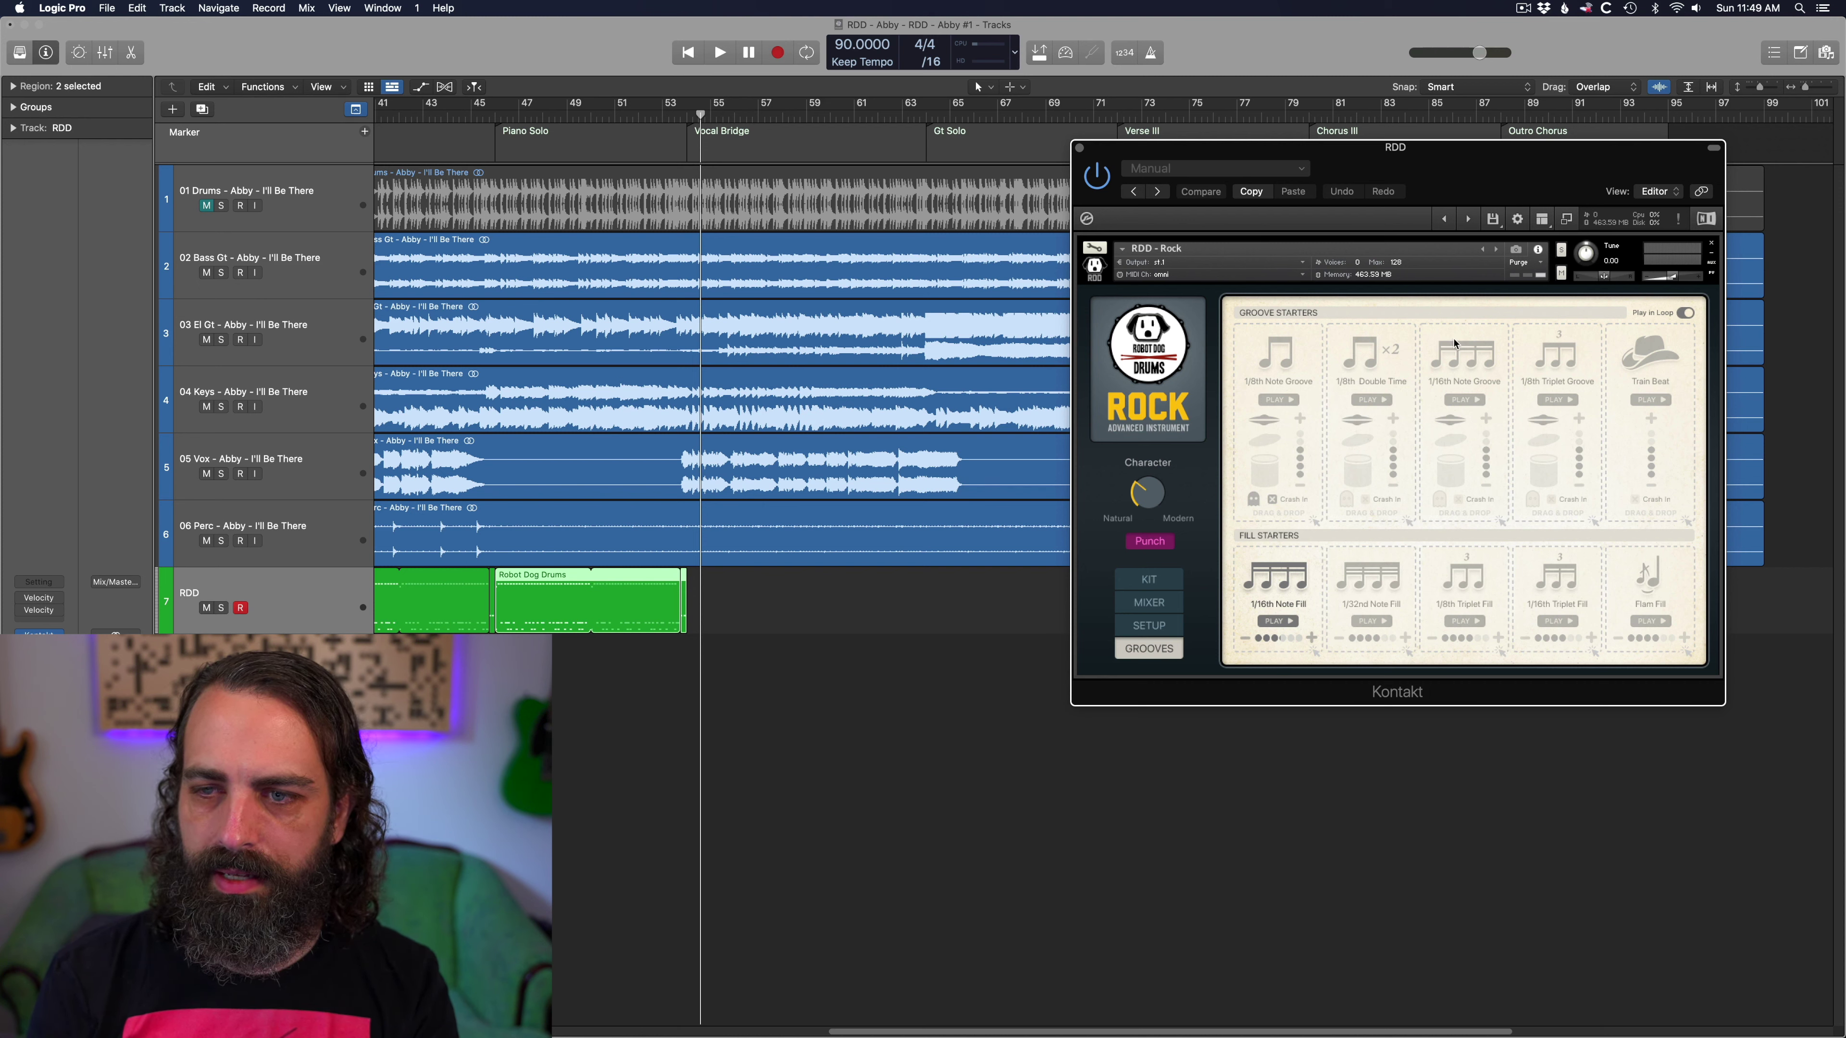
pyautogui.click(1469, 362)
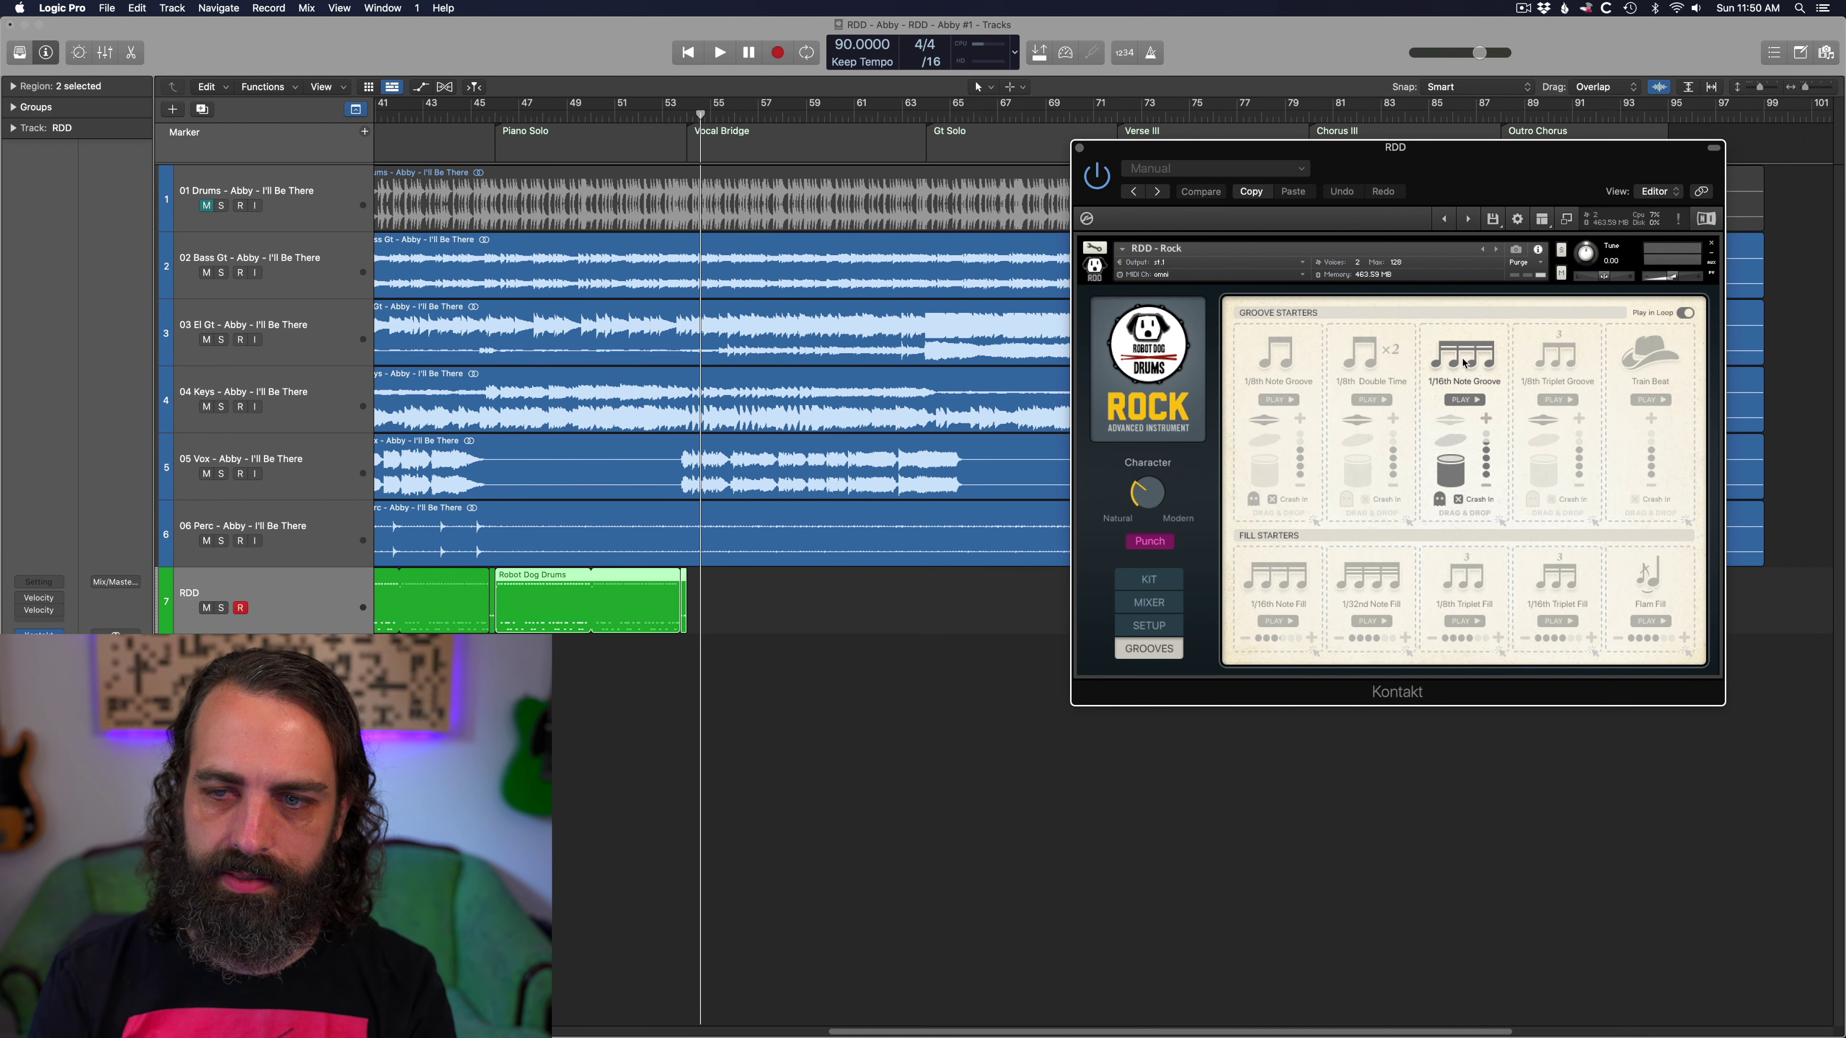
pyautogui.moveTo(872, 615); pyautogui.dragTo(626, 633)
pyautogui.press('space')
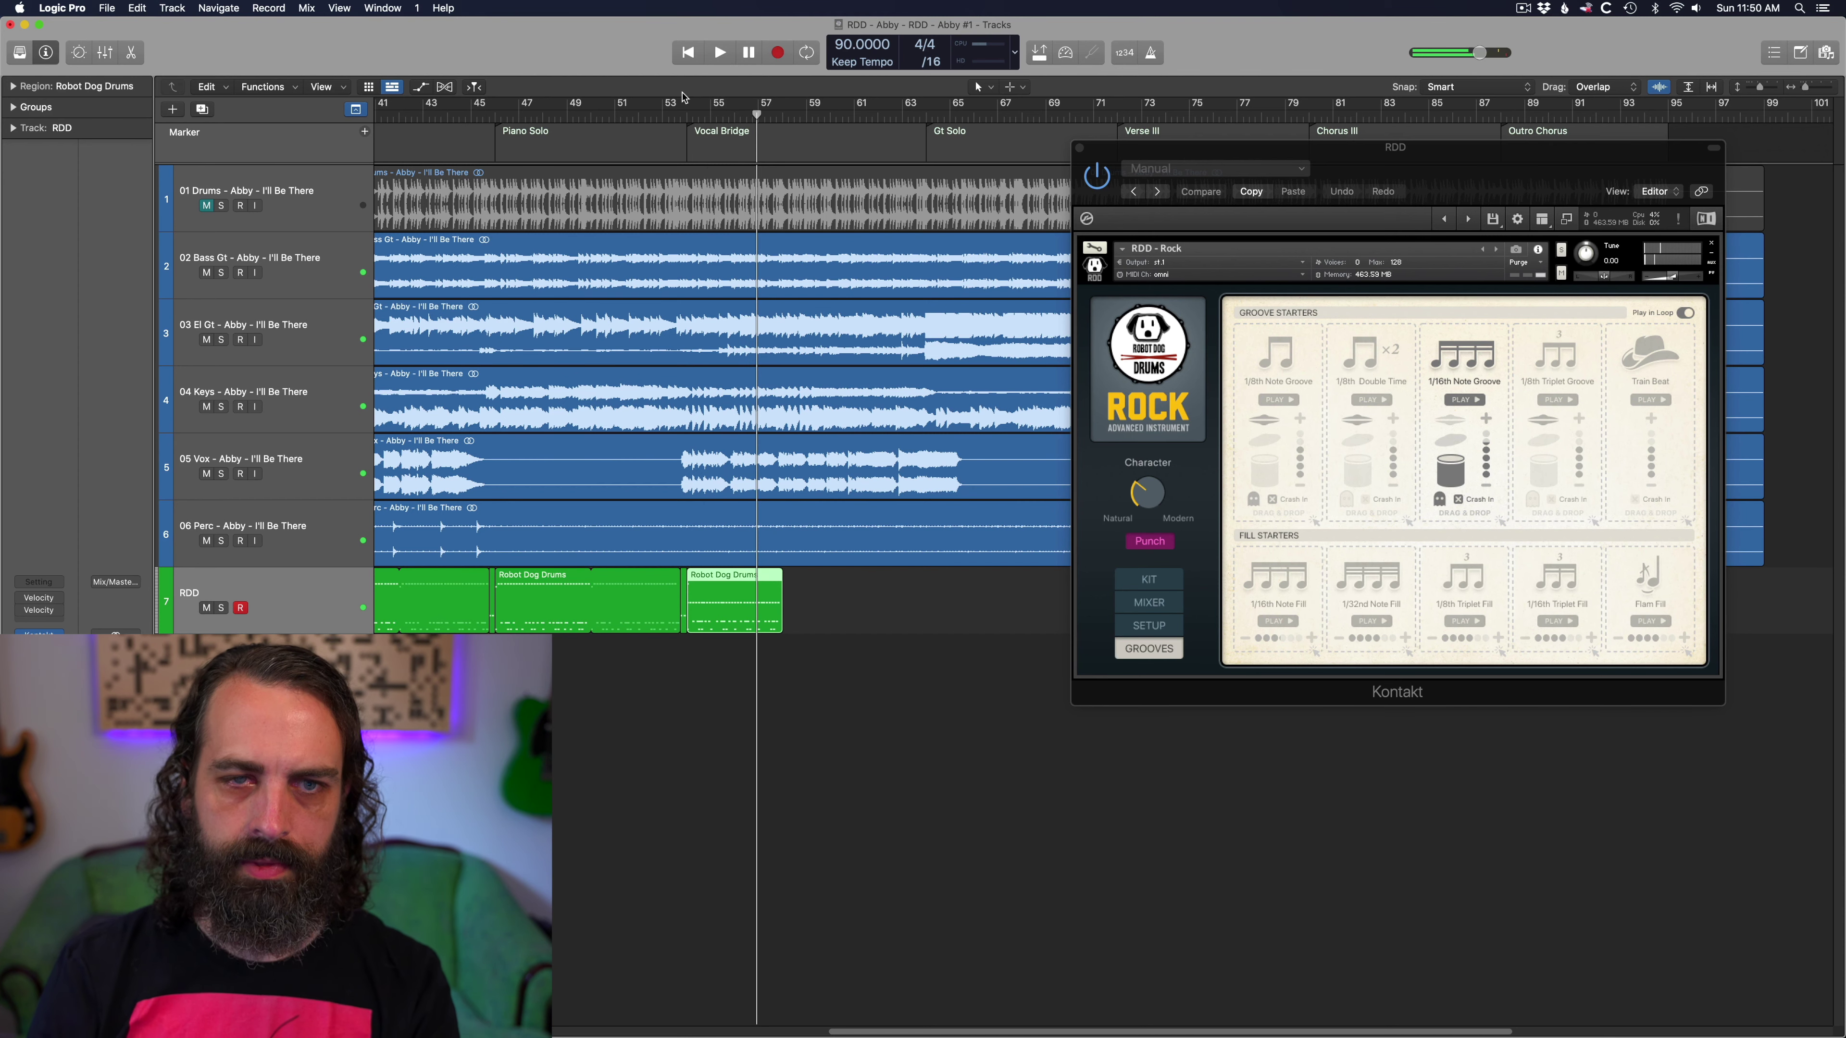
# Cycle the four-bar Vocal Bridge region, open it in the piano roll and delete the hi-hat note under its opening crash
pyautogui.moveTo(686, 109); pyautogui.dragTo(782, 109)
pyautogui.doubleClick(736, 587)
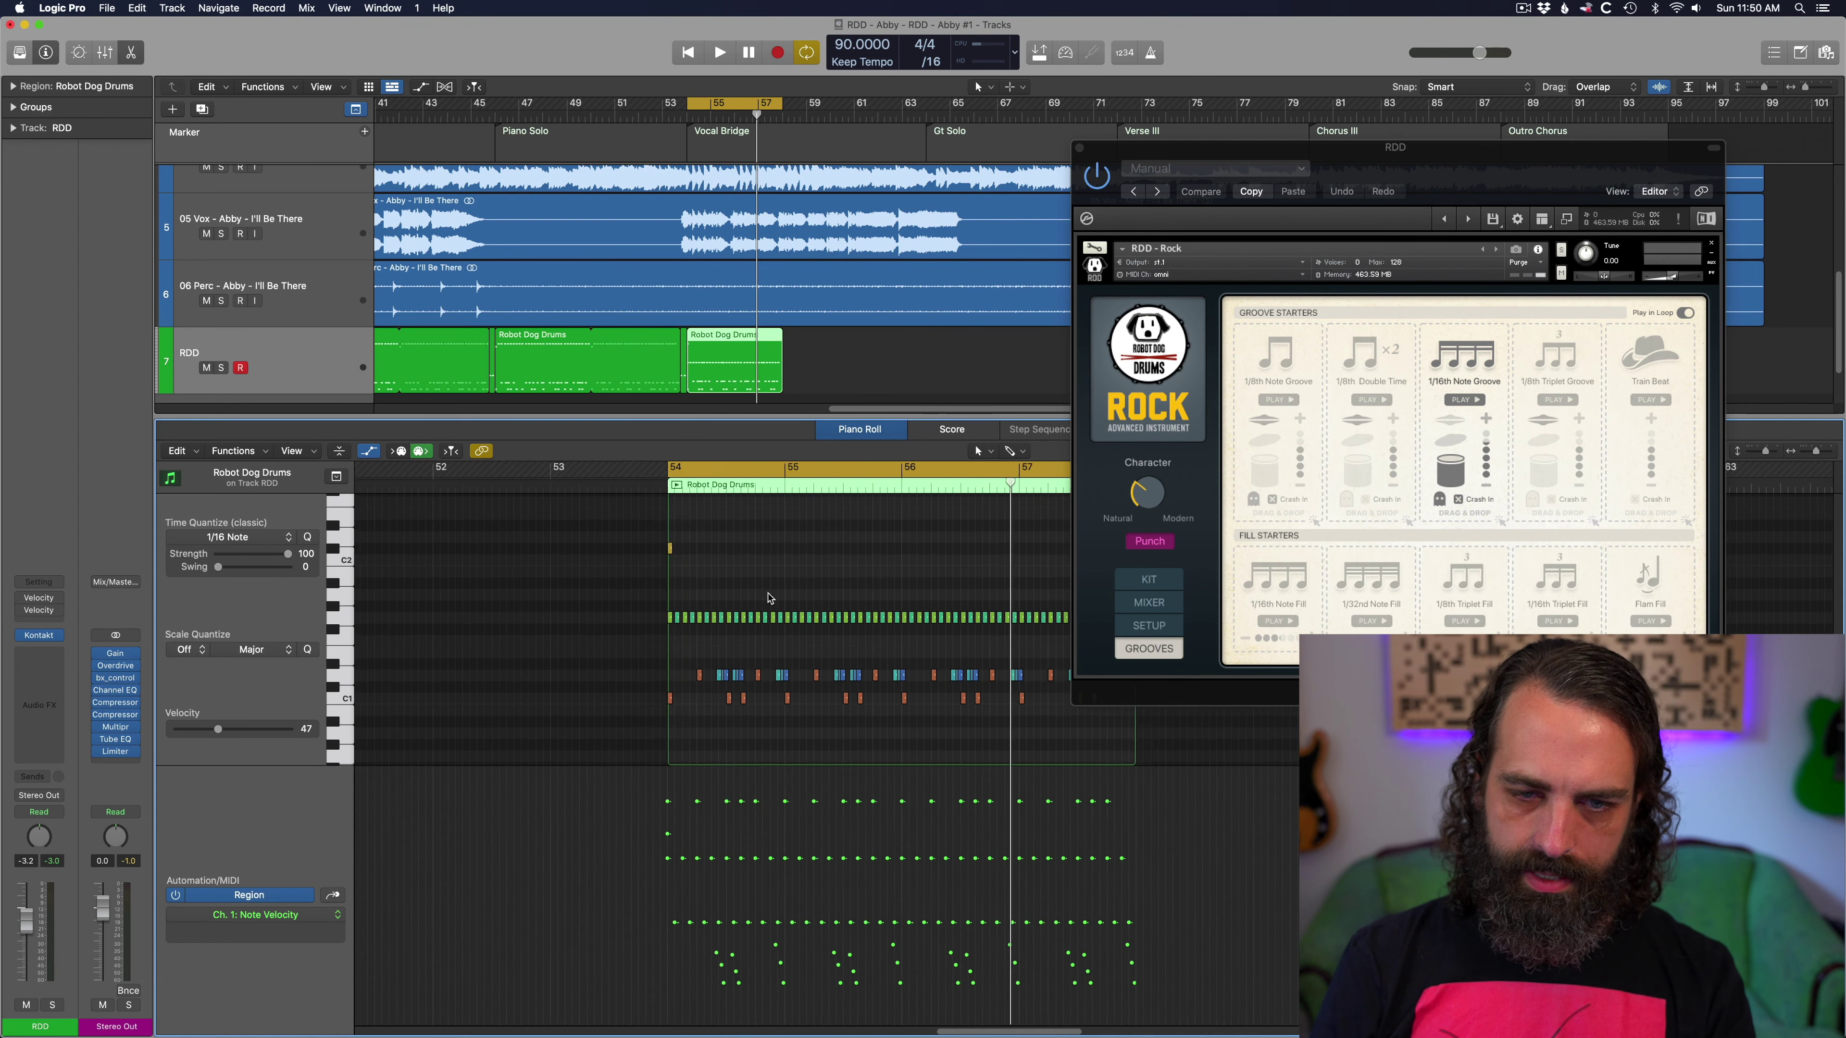
pyautogui.scroll(3, 768, 597)
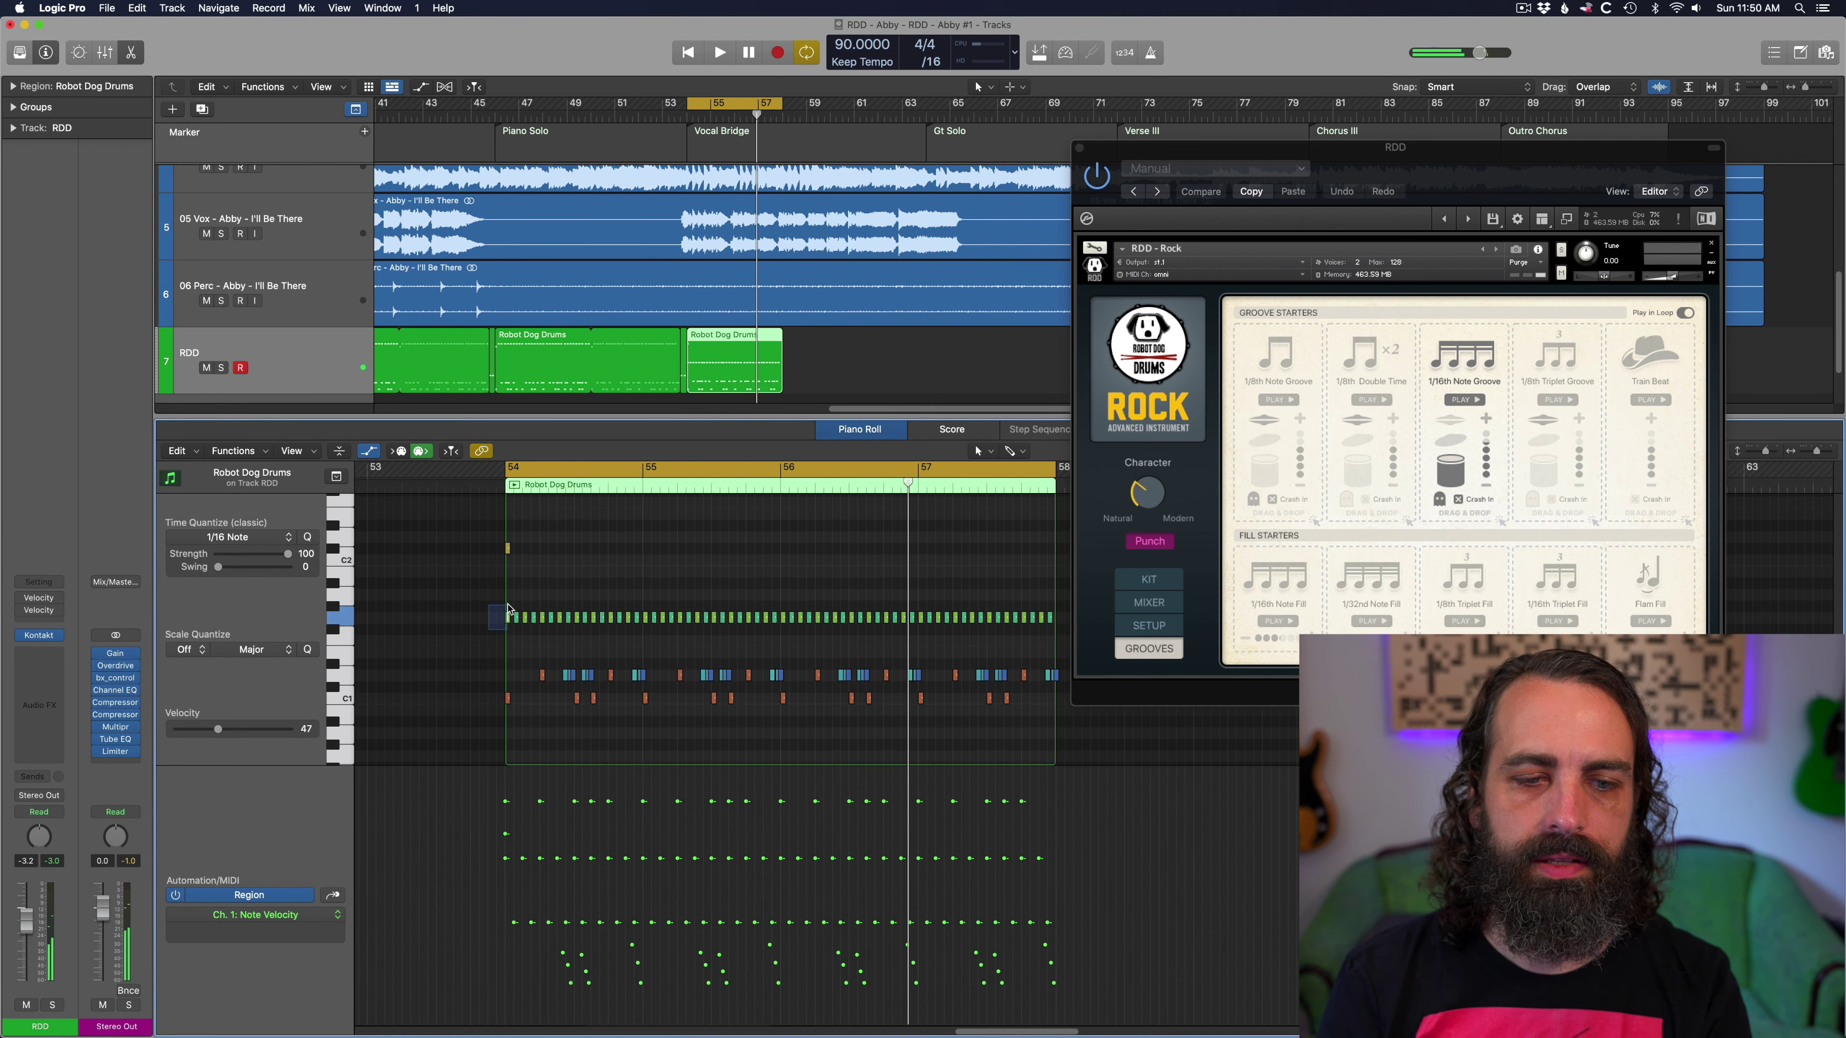
pyautogui.press('space')
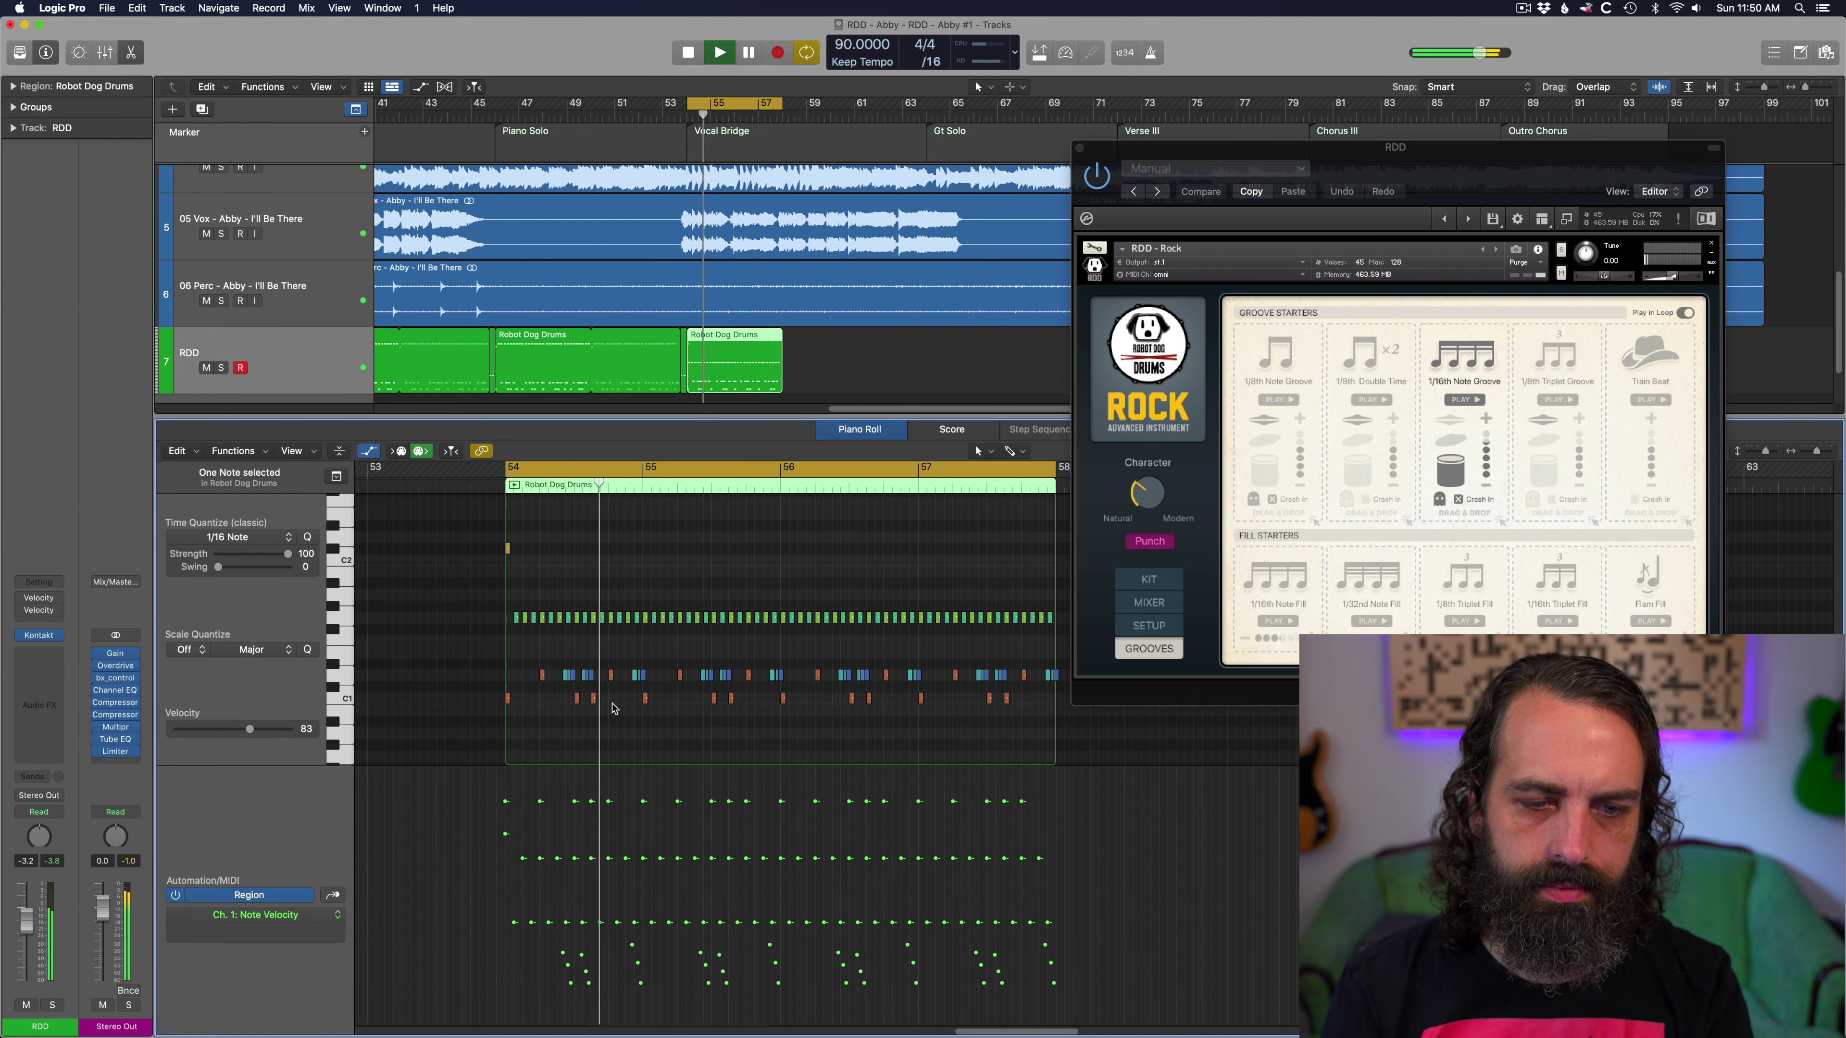
# Copy a kick and the crash to the accent in bar 55, remove the hi-hat note beneath them, and audition the accent
pyautogui.press('space')
pyautogui.moveTo(649, 702); pyautogui.dragTo(699, 702)
pyautogui.moveTo(509, 552); pyautogui.dragTo(698, 551)
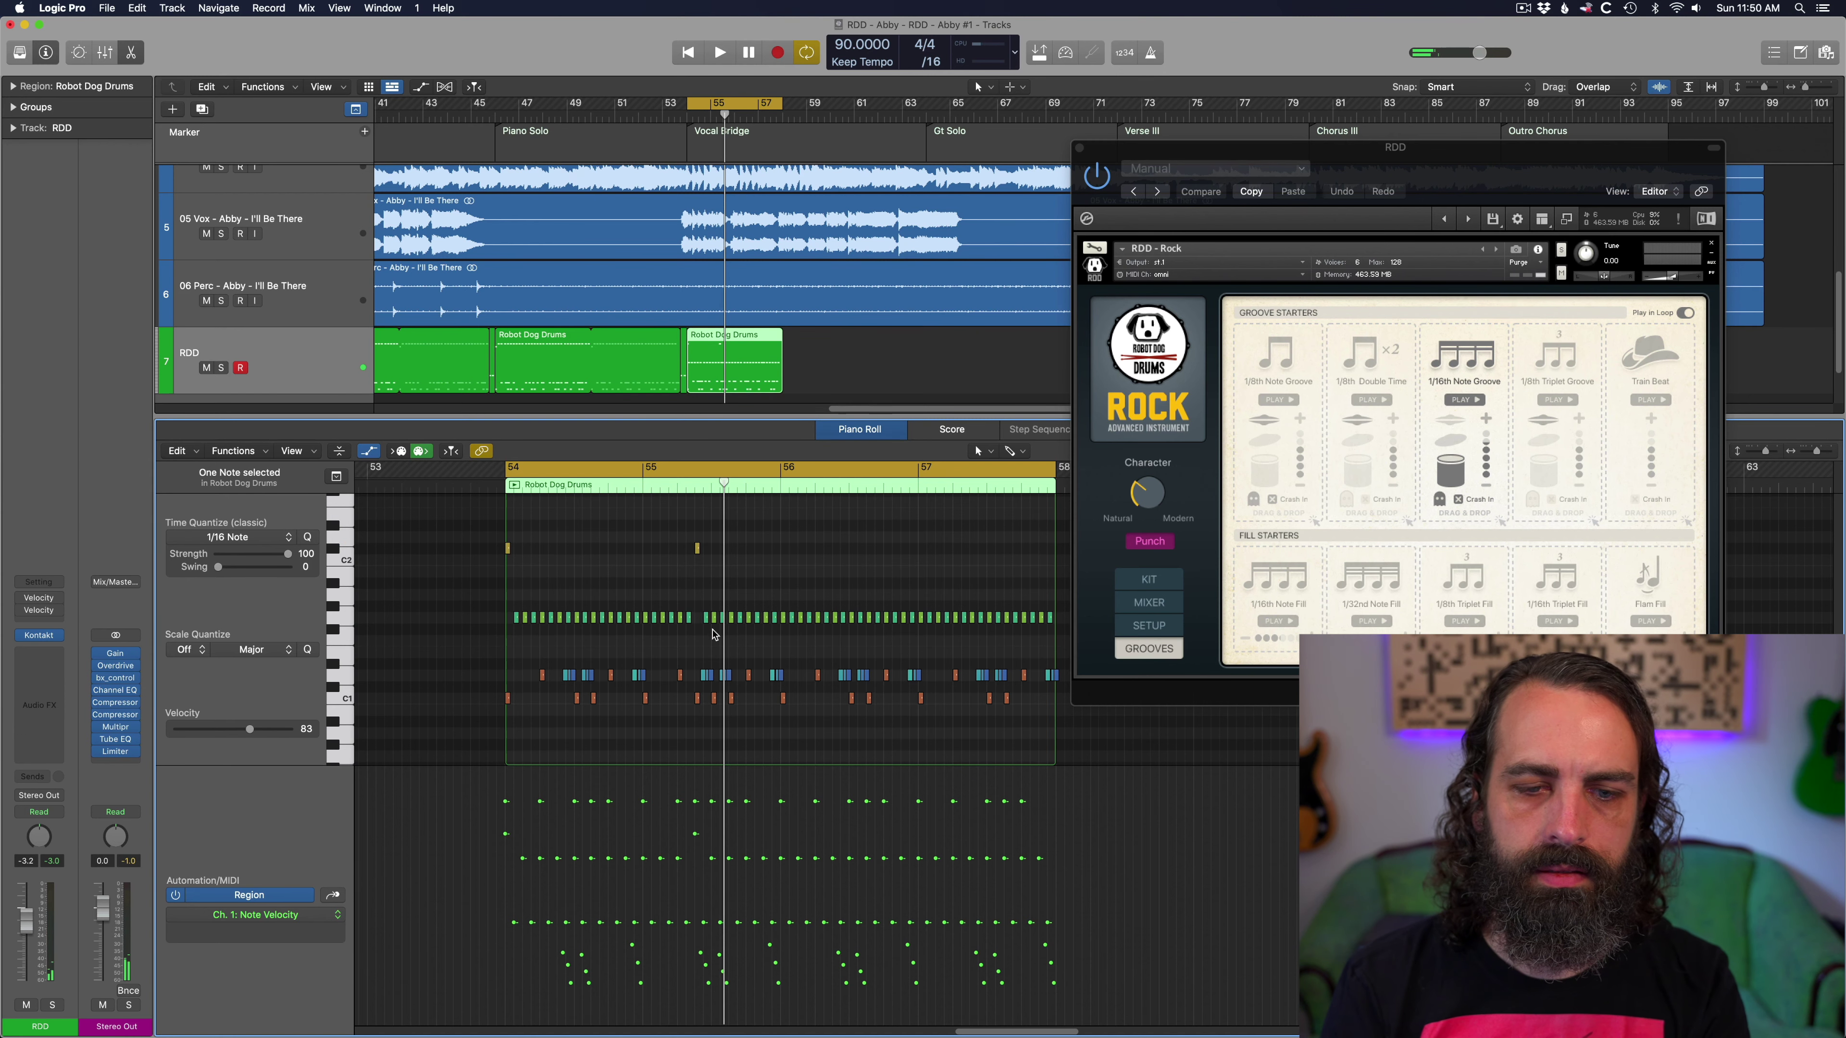
pyautogui.press('space')
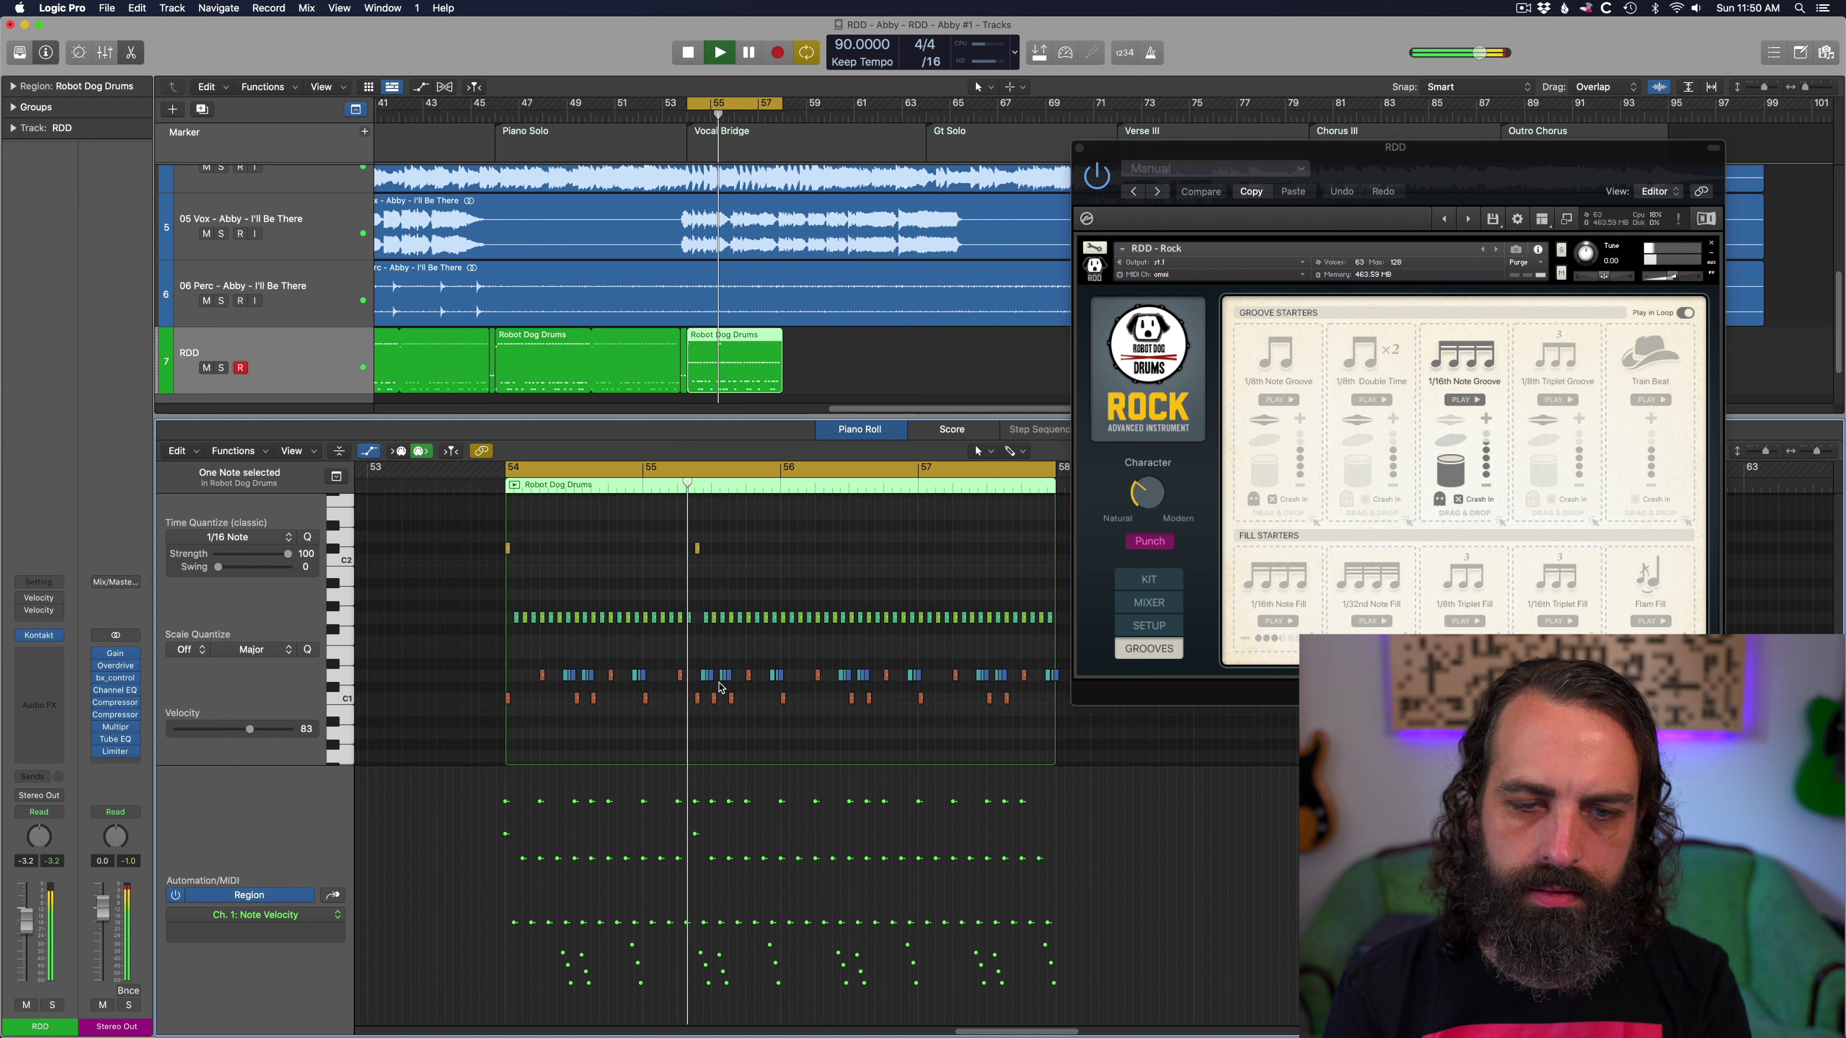
pyautogui.press('space')
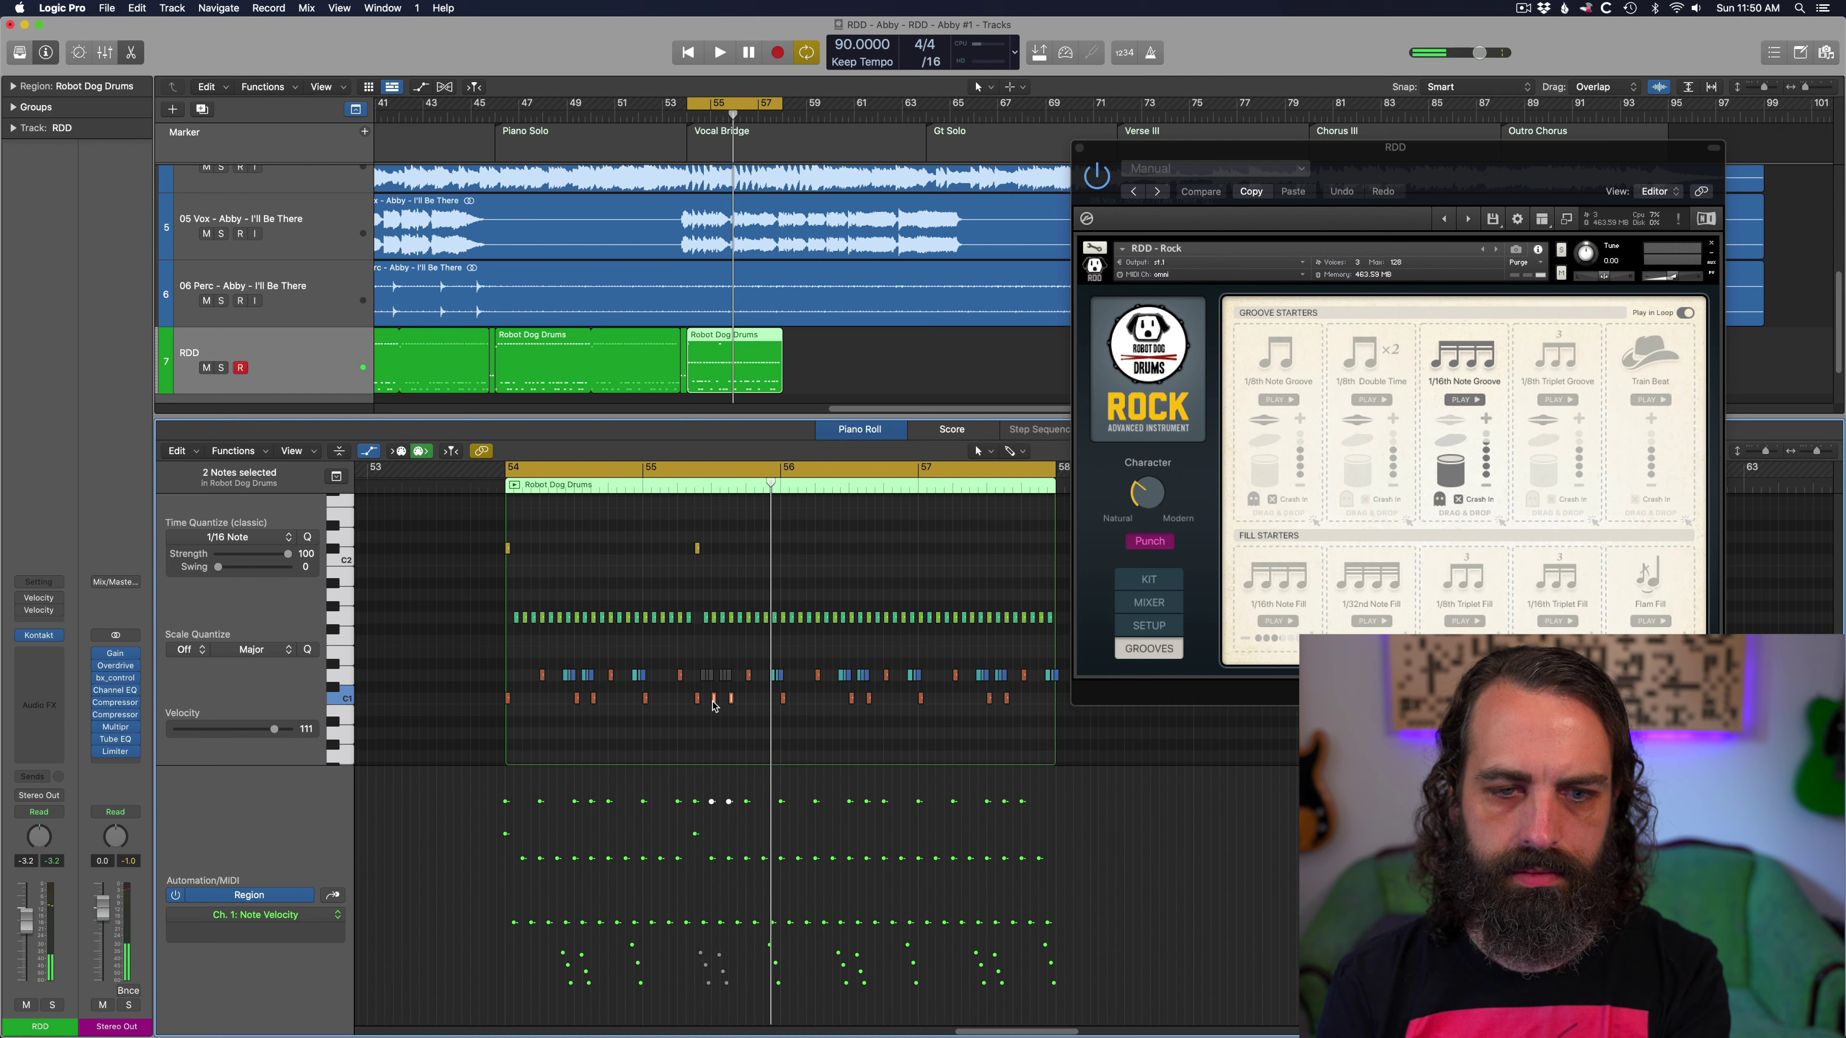
# Thin the kick and ghost snare notes after the bar 55 accent and copy the two-bar kick and snare pattern over bars 56 and 57
pyautogui.press('space')
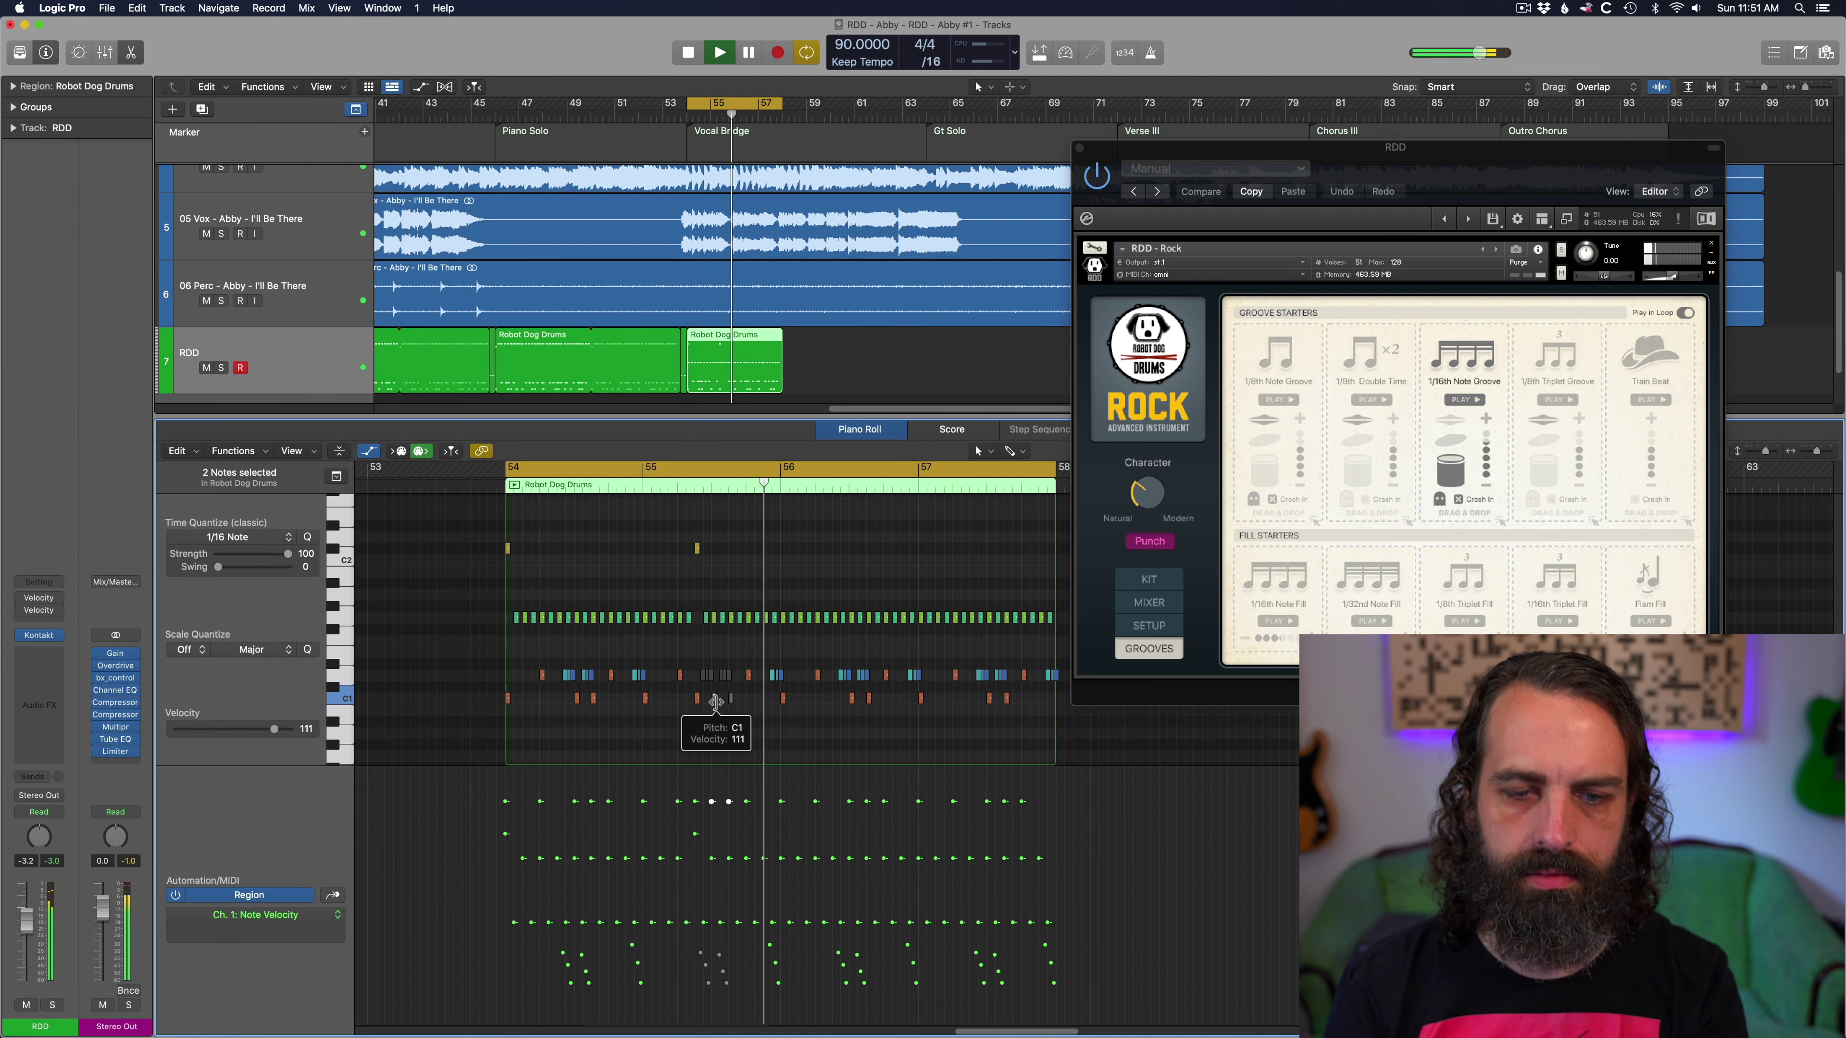
pyautogui.press('space')
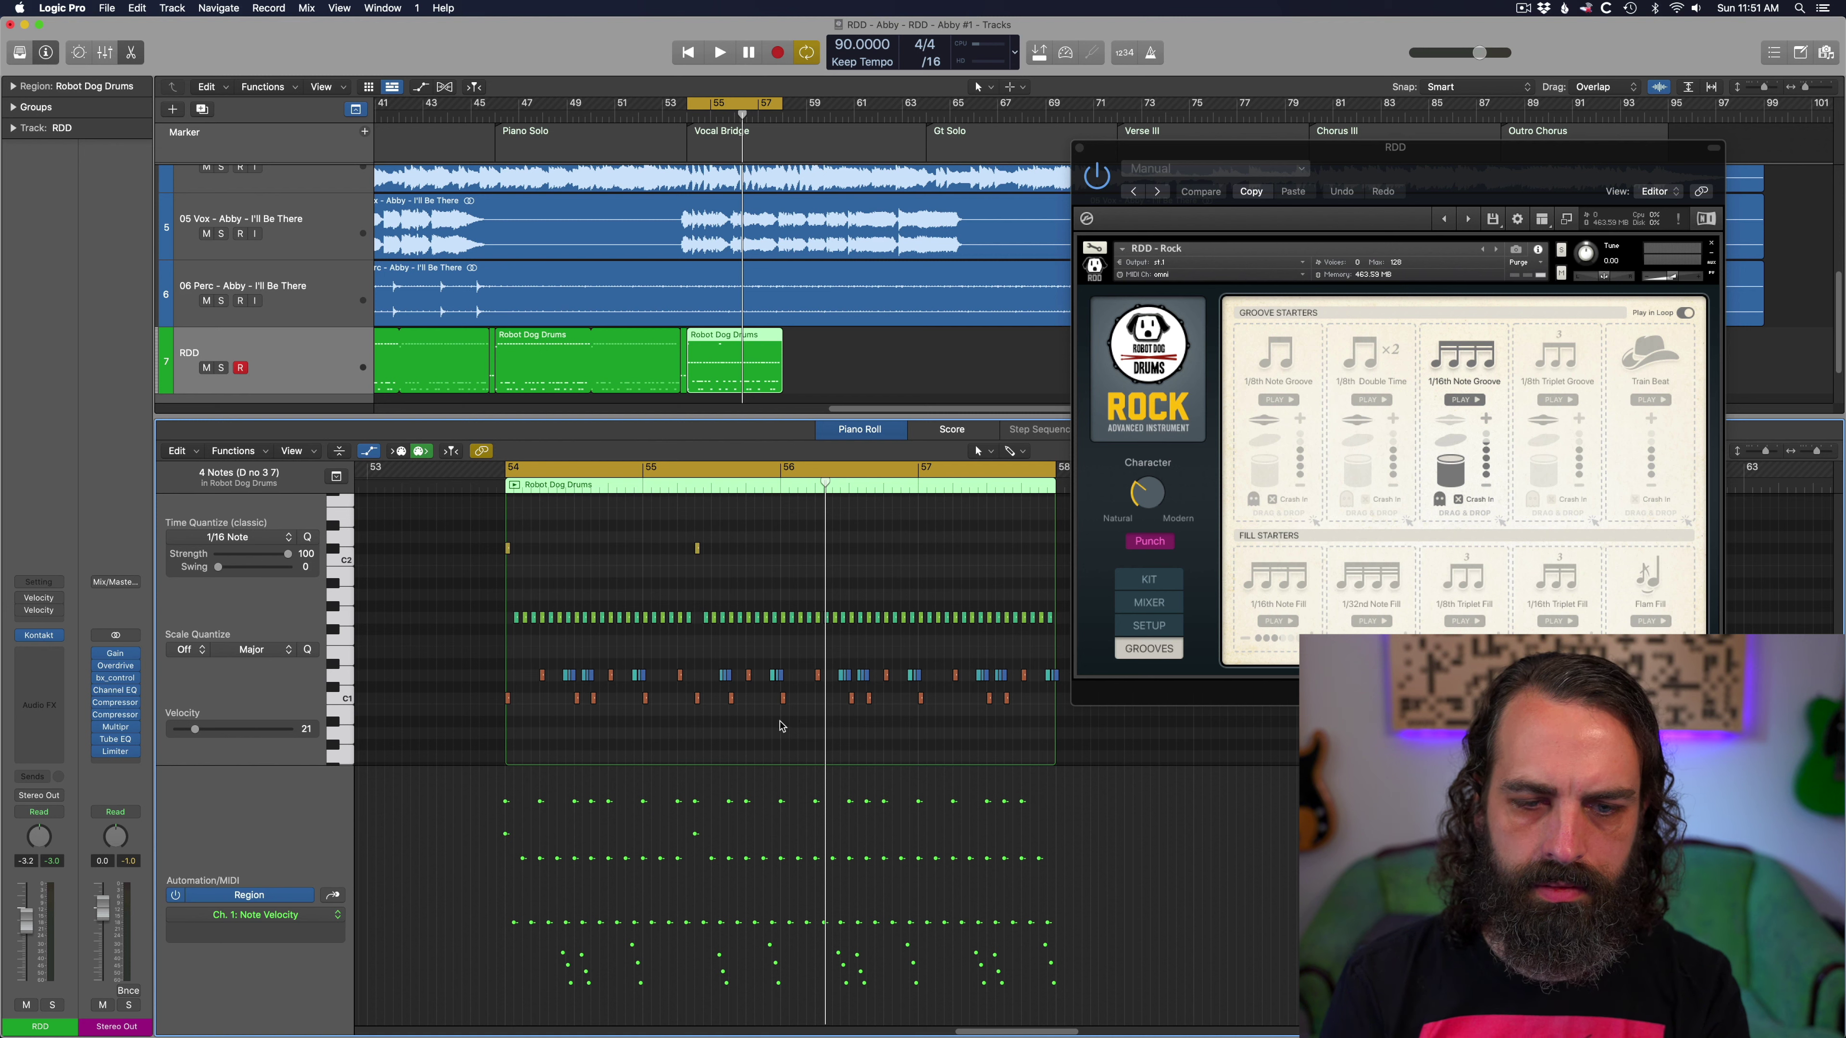
pyautogui.moveTo(899, 675); pyautogui.dragTo(1060, 726)
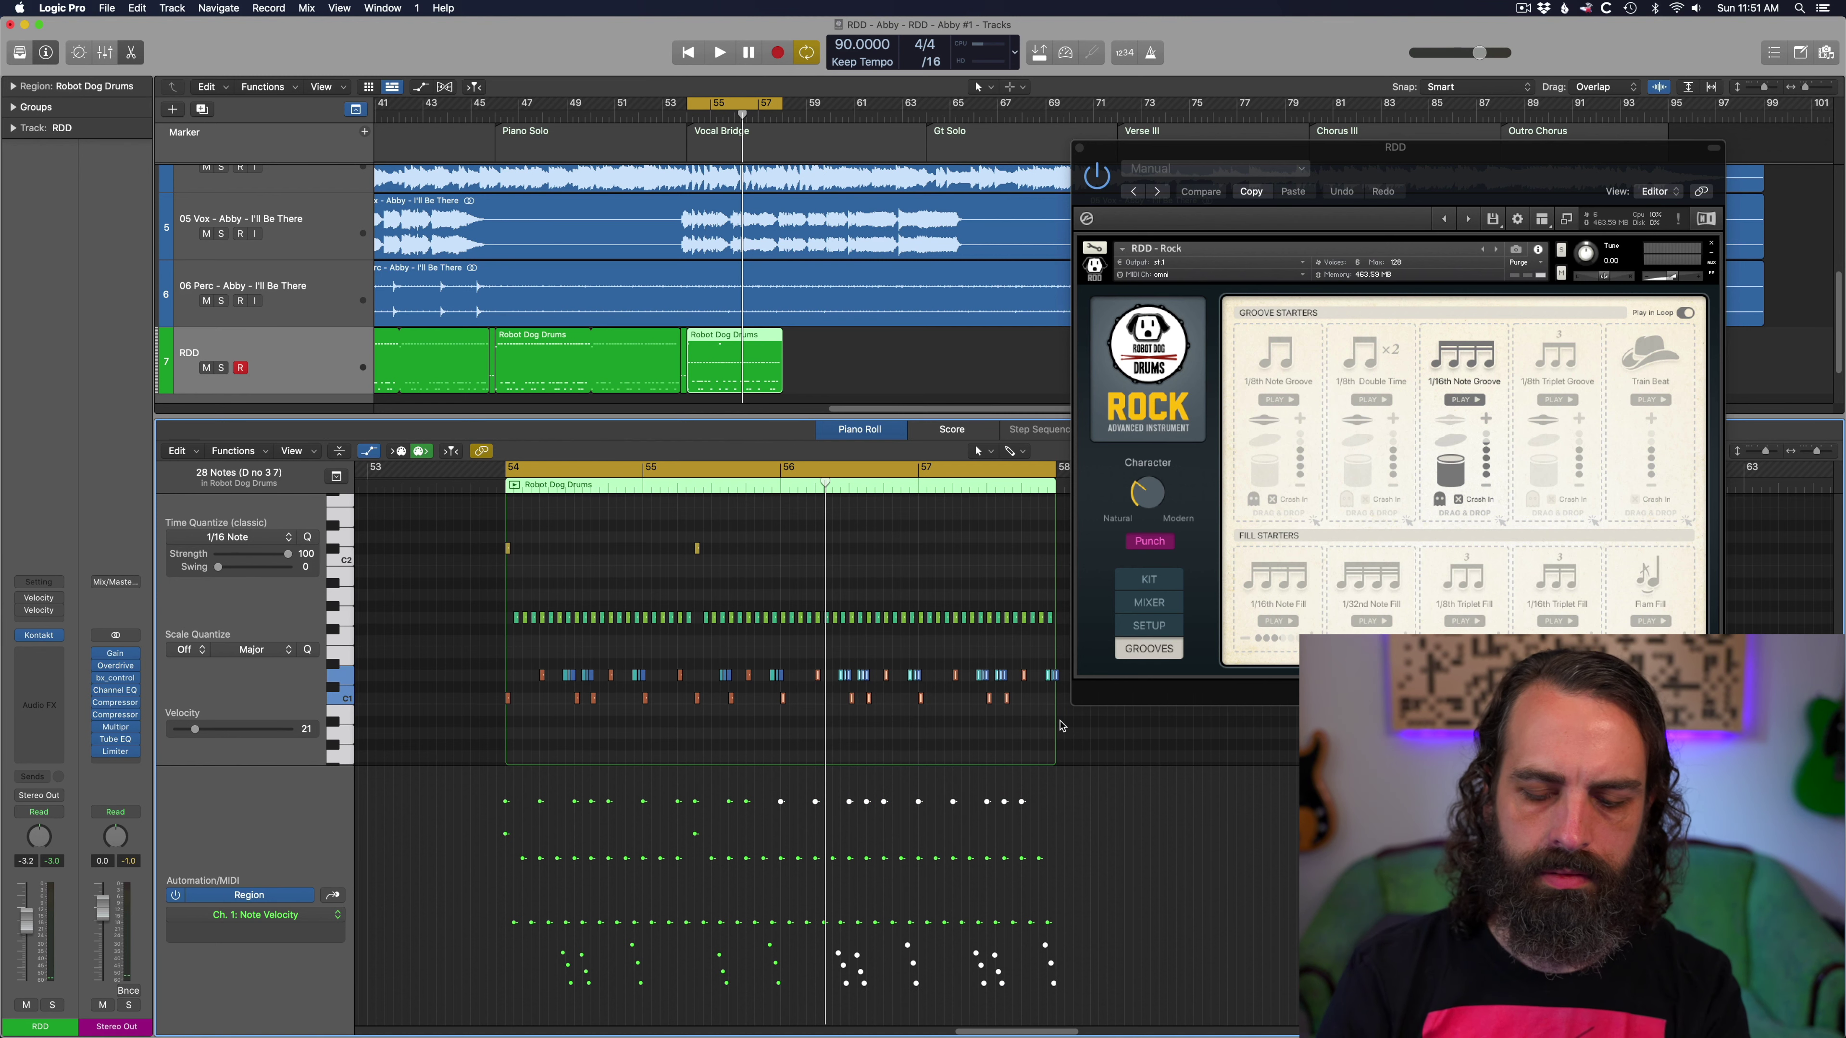
pyautogui.moveTo(801, 723)
pyautogui.mouseDown()
pyautogui.moveTo(496, 665)
pyautogui.moveTo(788, 702)
pyautogui.mouseUp()
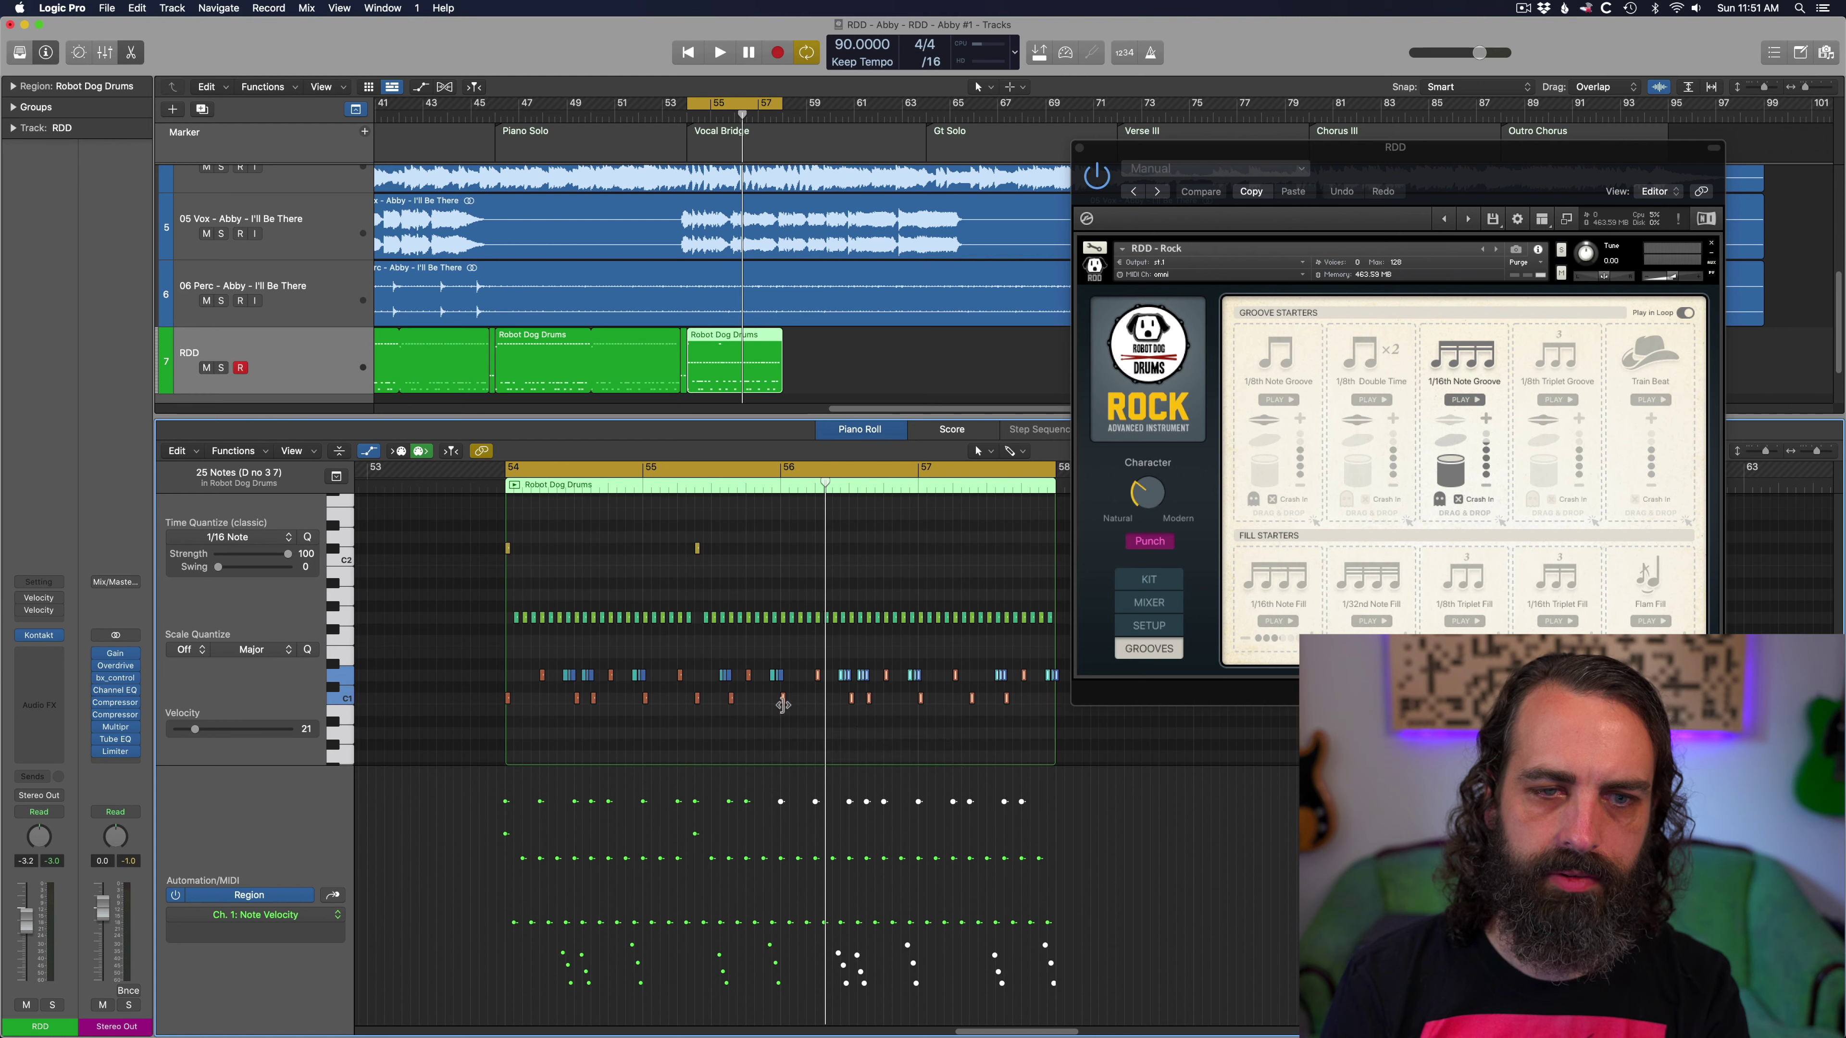
# Copy the bar 55 crash to the matching accent in bar 57 and delete the hi-hat note underneath it
pyautogui.press('space')
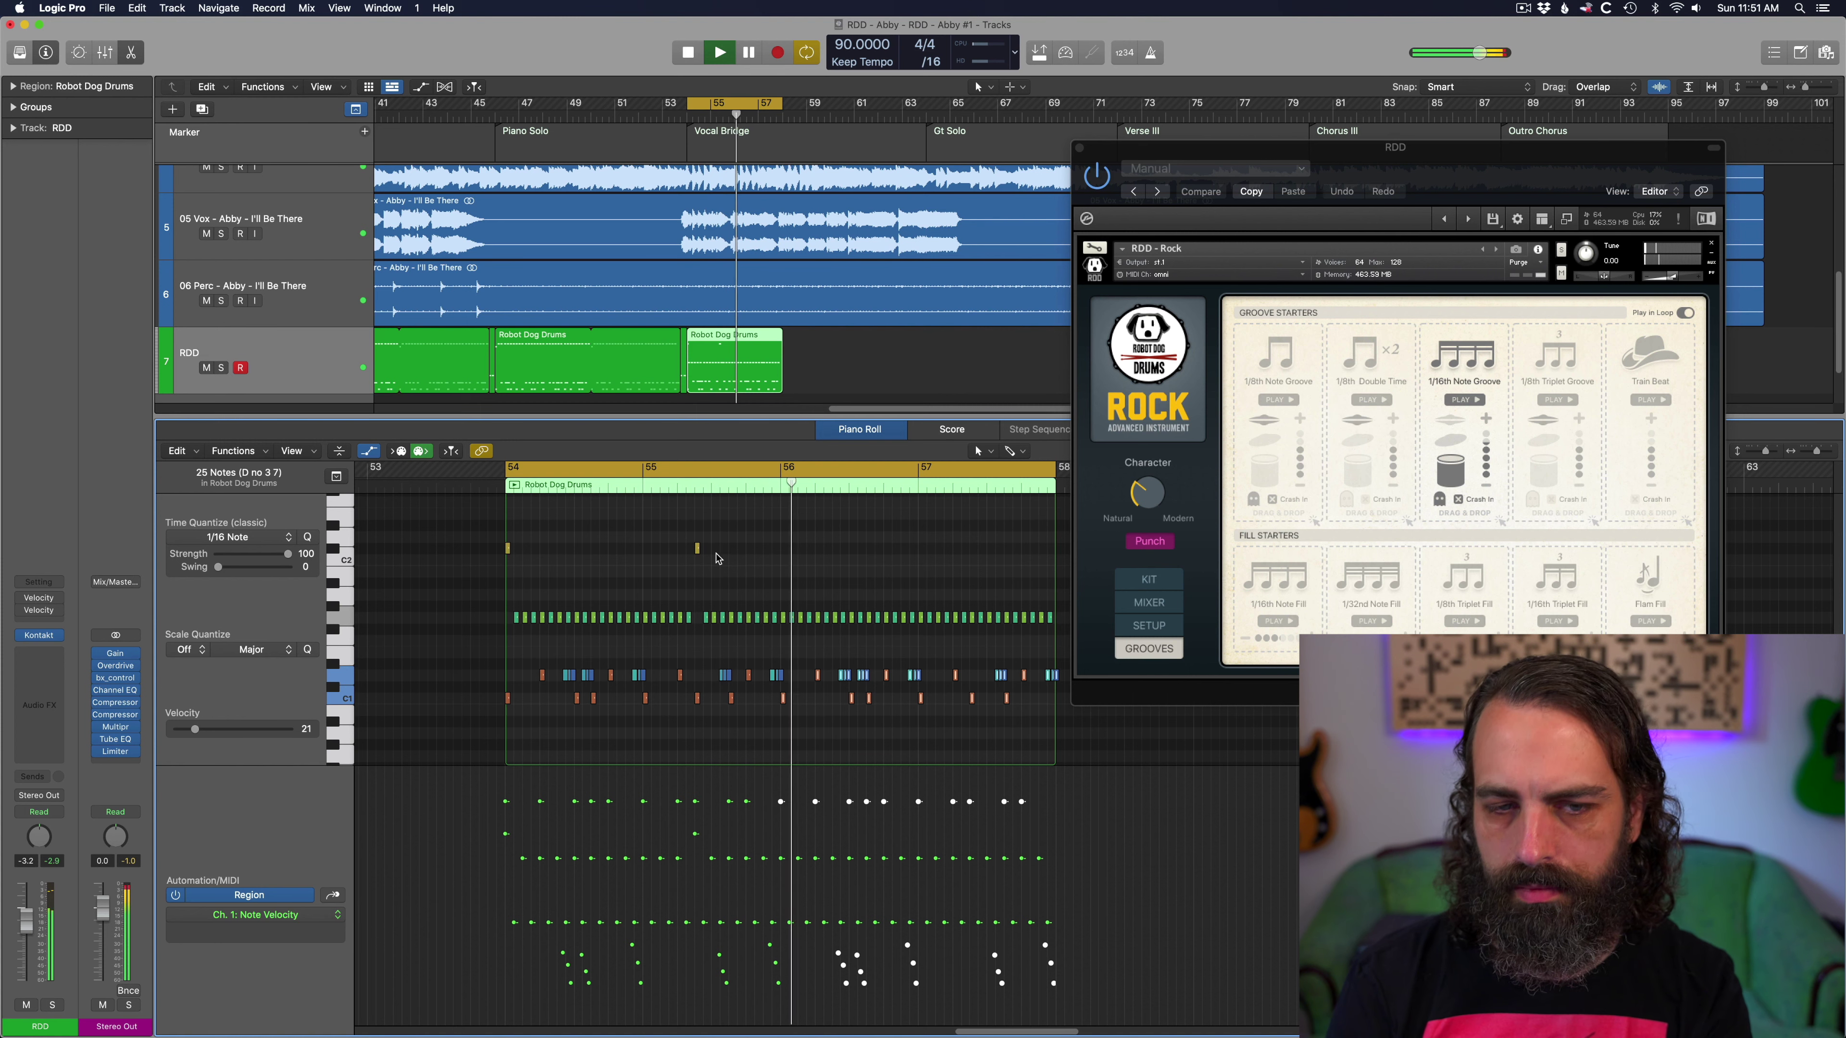
pyautogui.moveTo(697, 553)
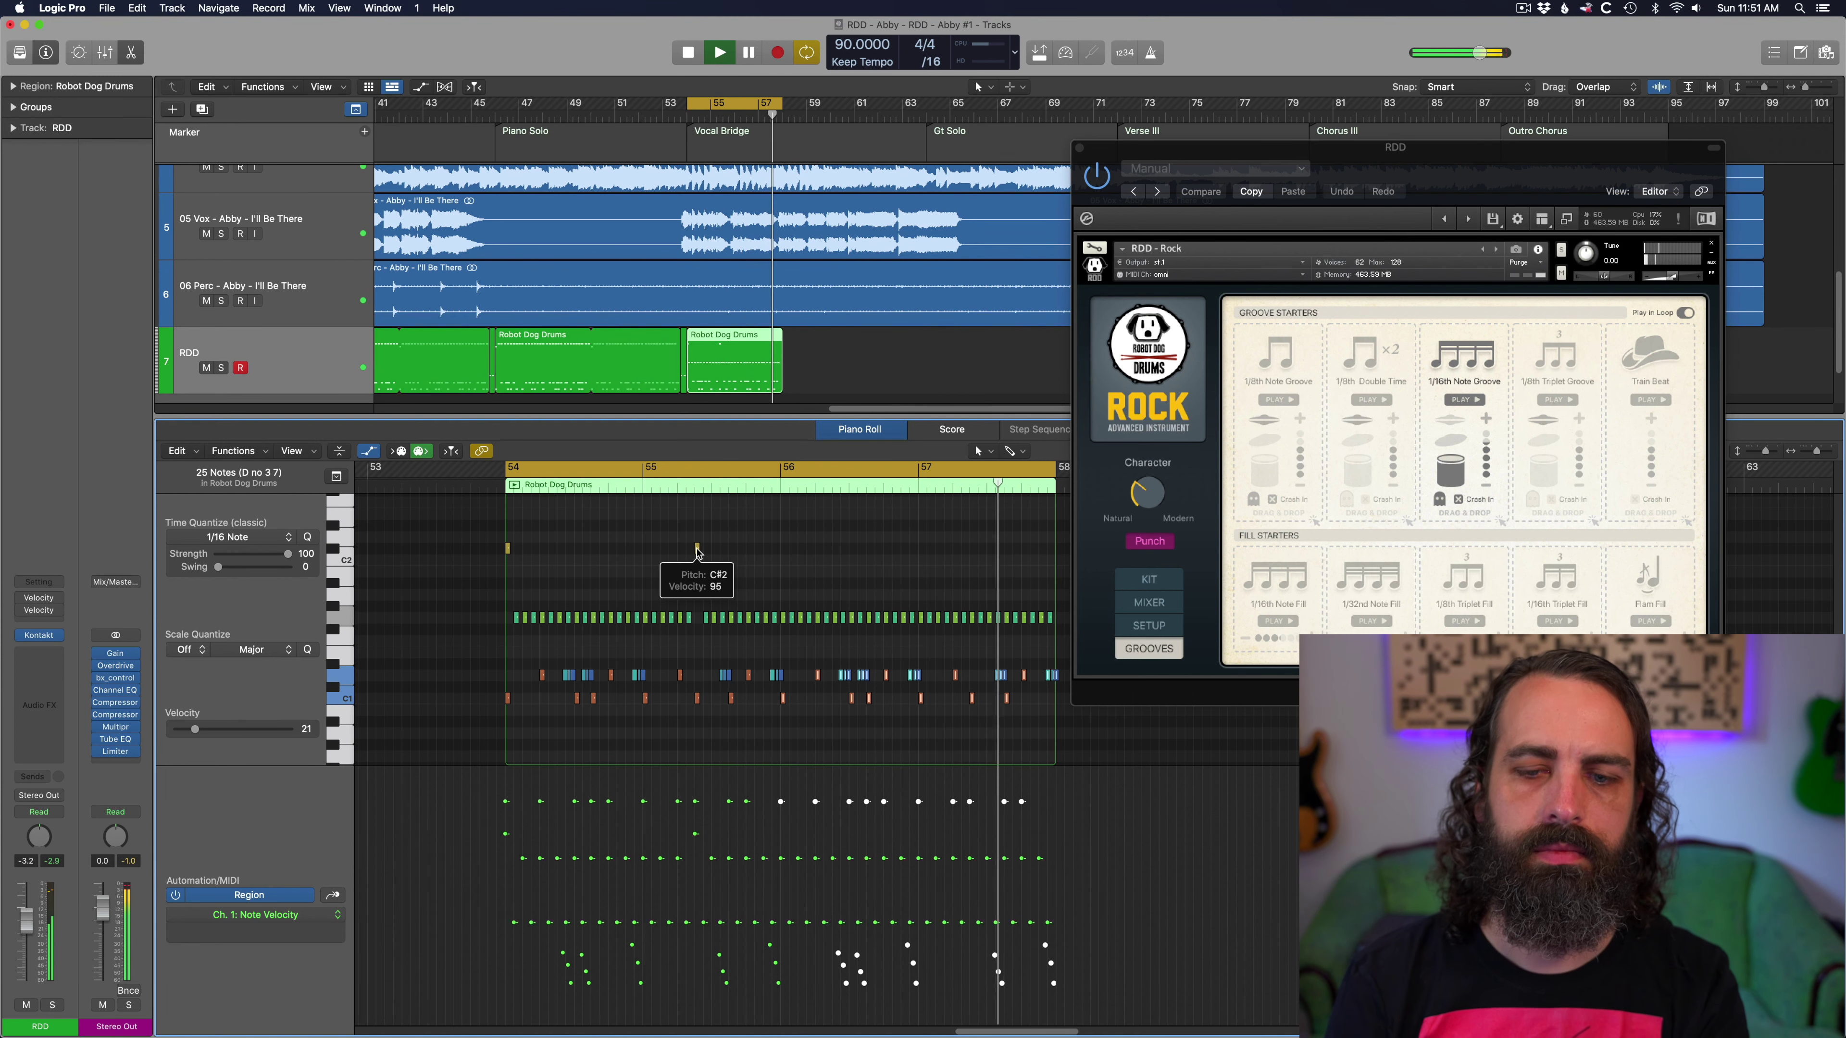
pyautogui.press('space')
pyautogui.moveTo(697, 553); pyautogui.dragTo(954, 555)
pyautogui.click(955, 610)
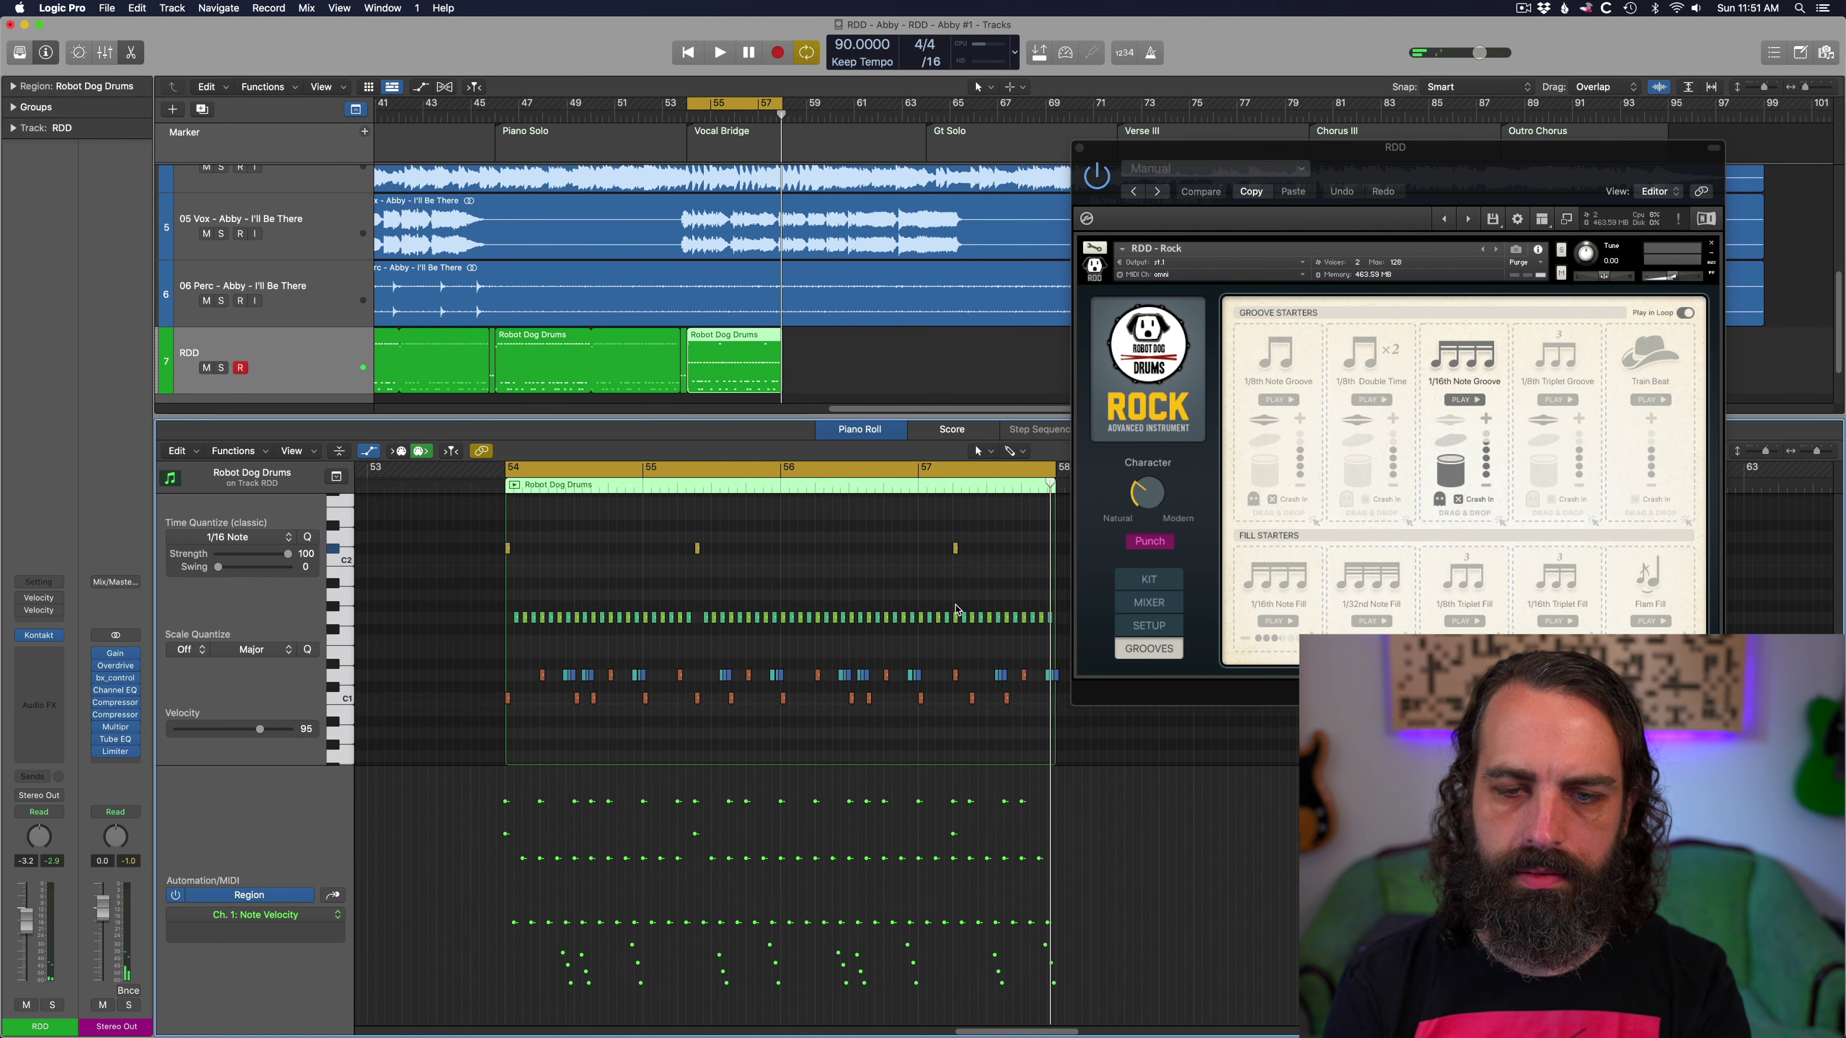
# Copy a C#2 crash to the start of bar 56 and move the accent crashes in bars 55 and 57 to a higher pitch
pyautogui.press('space')
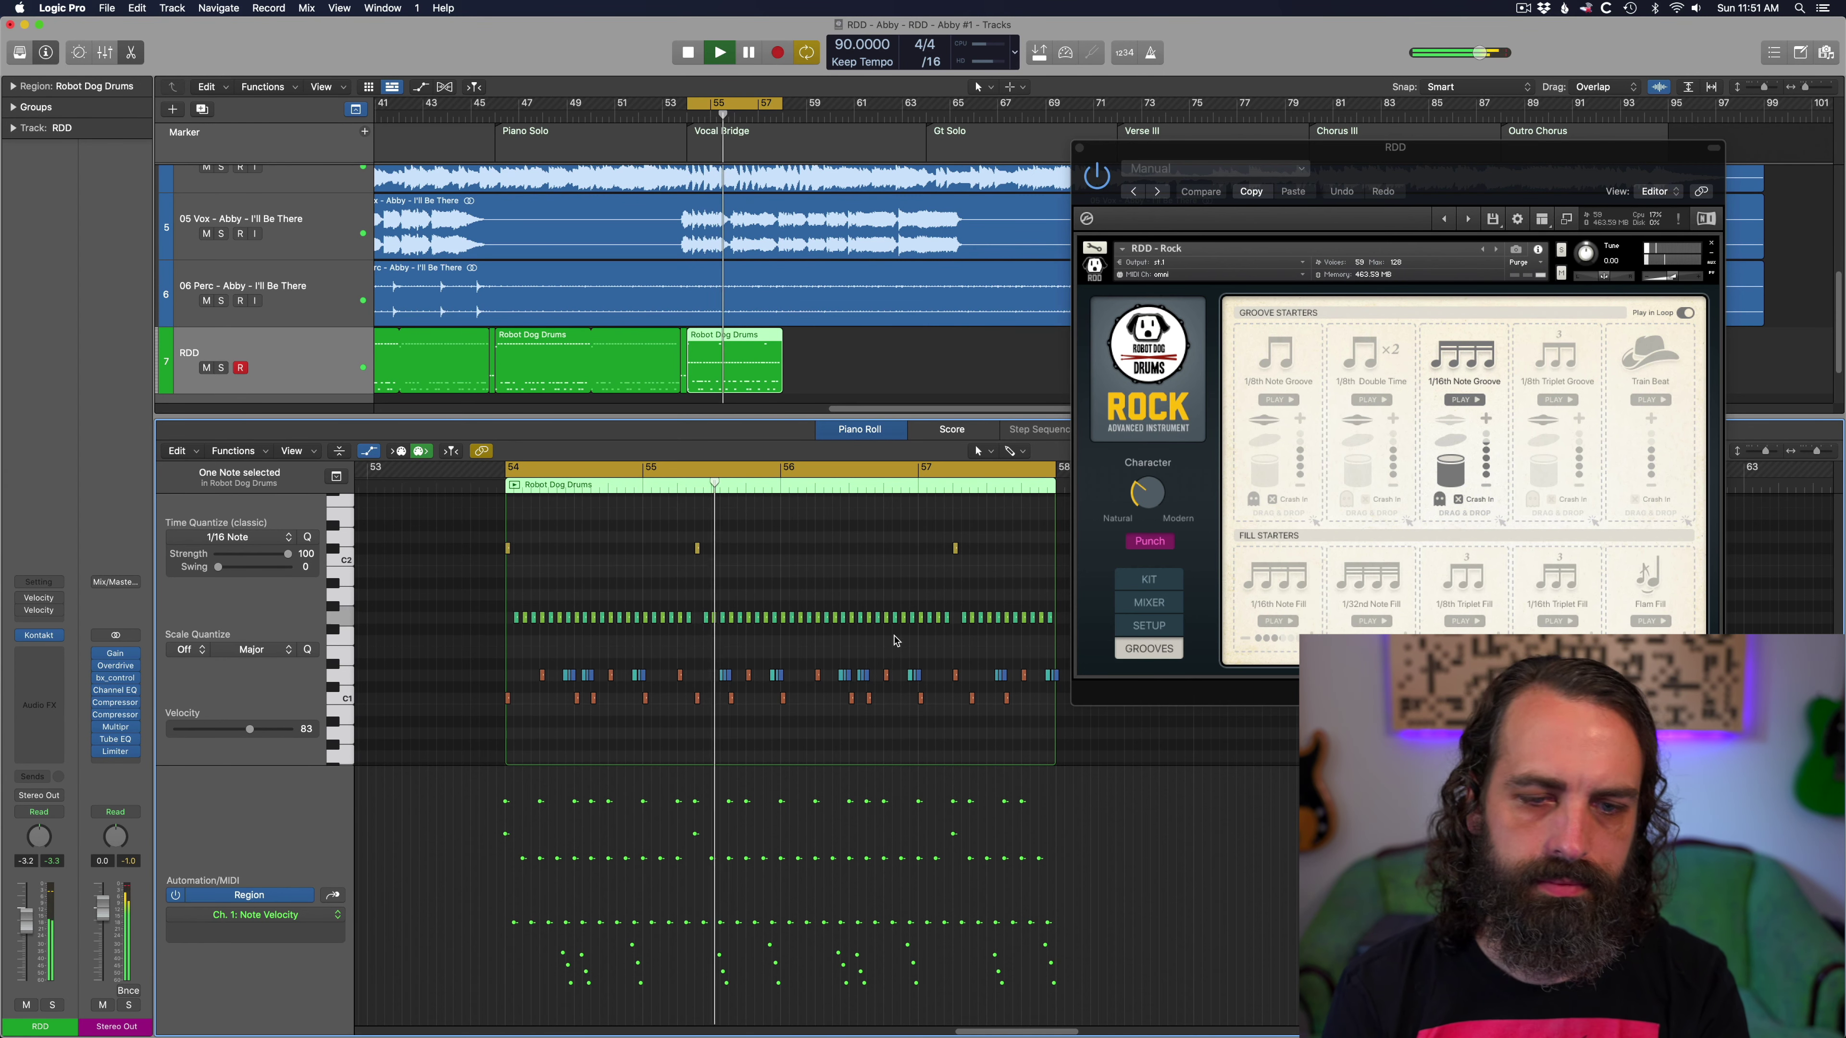
pyautogui.press('space')
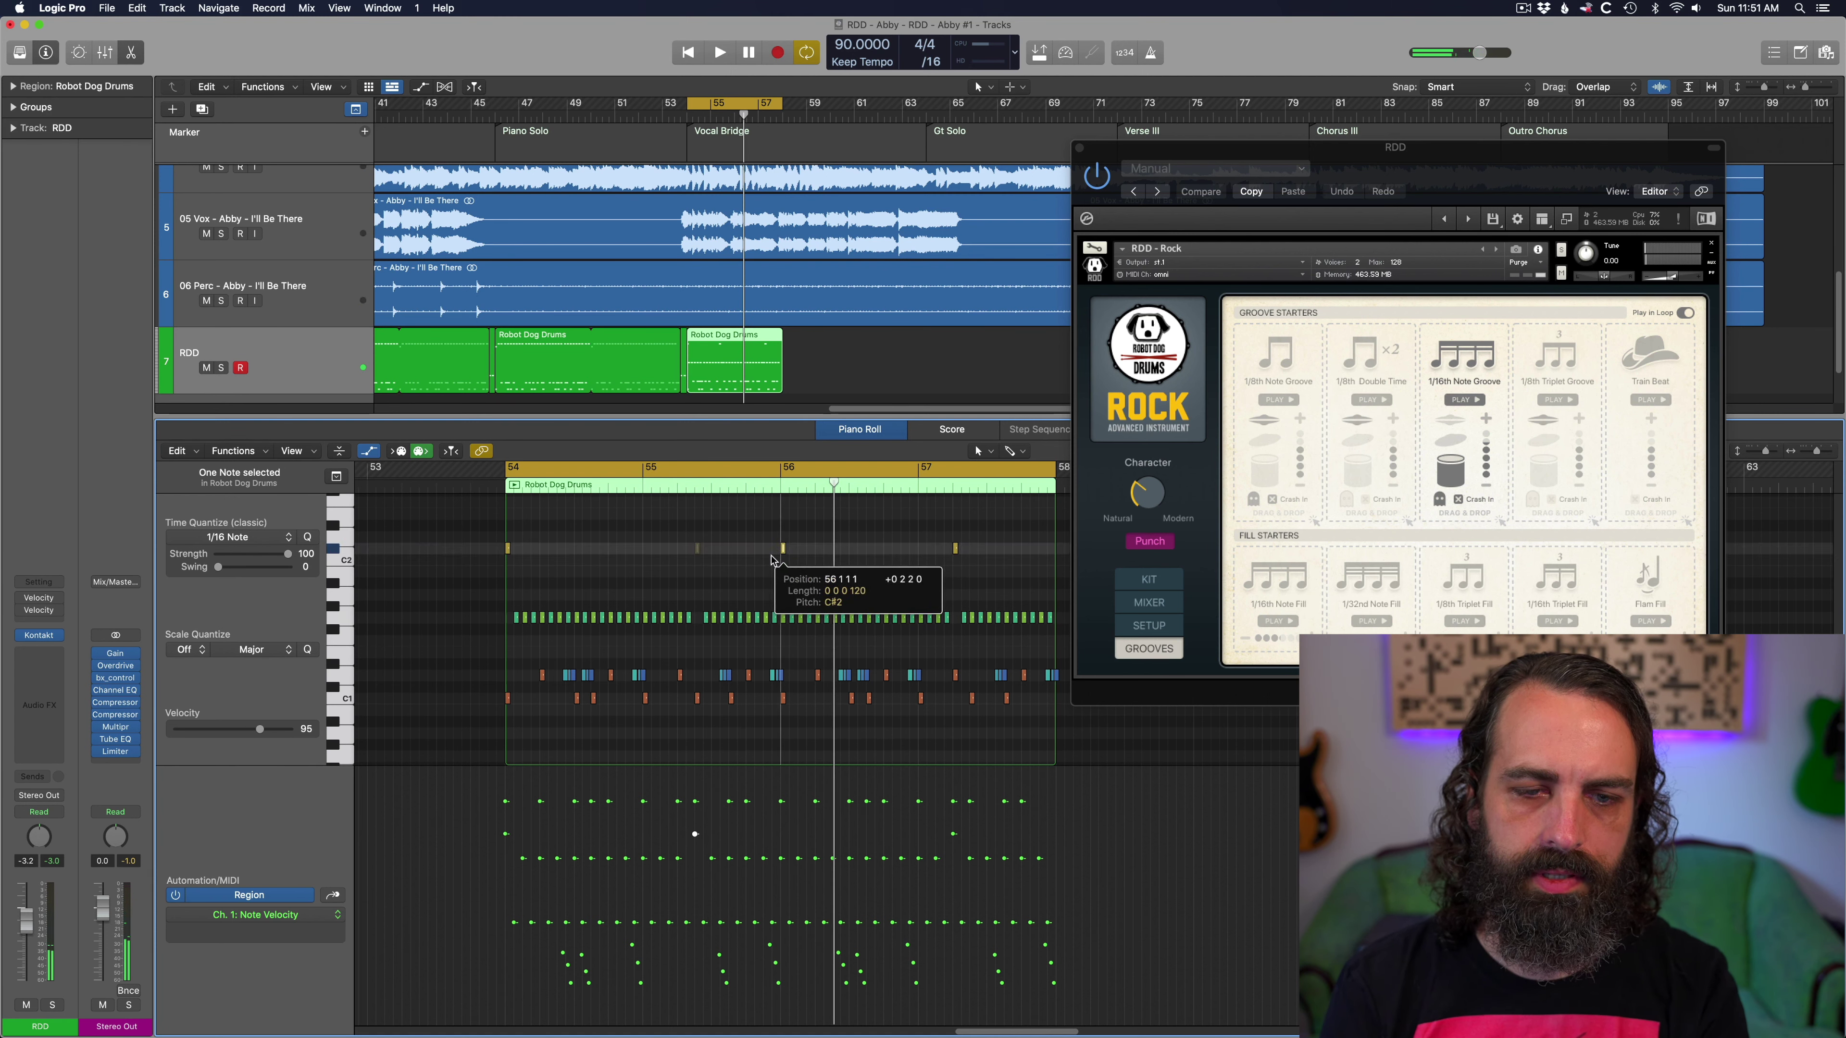
pyautogui.moveTo(772, 560); pyautogui.dragTo(772, 560)
pyautogui.moveTo(981, 531); pyautogui.dragTo(981, 532)
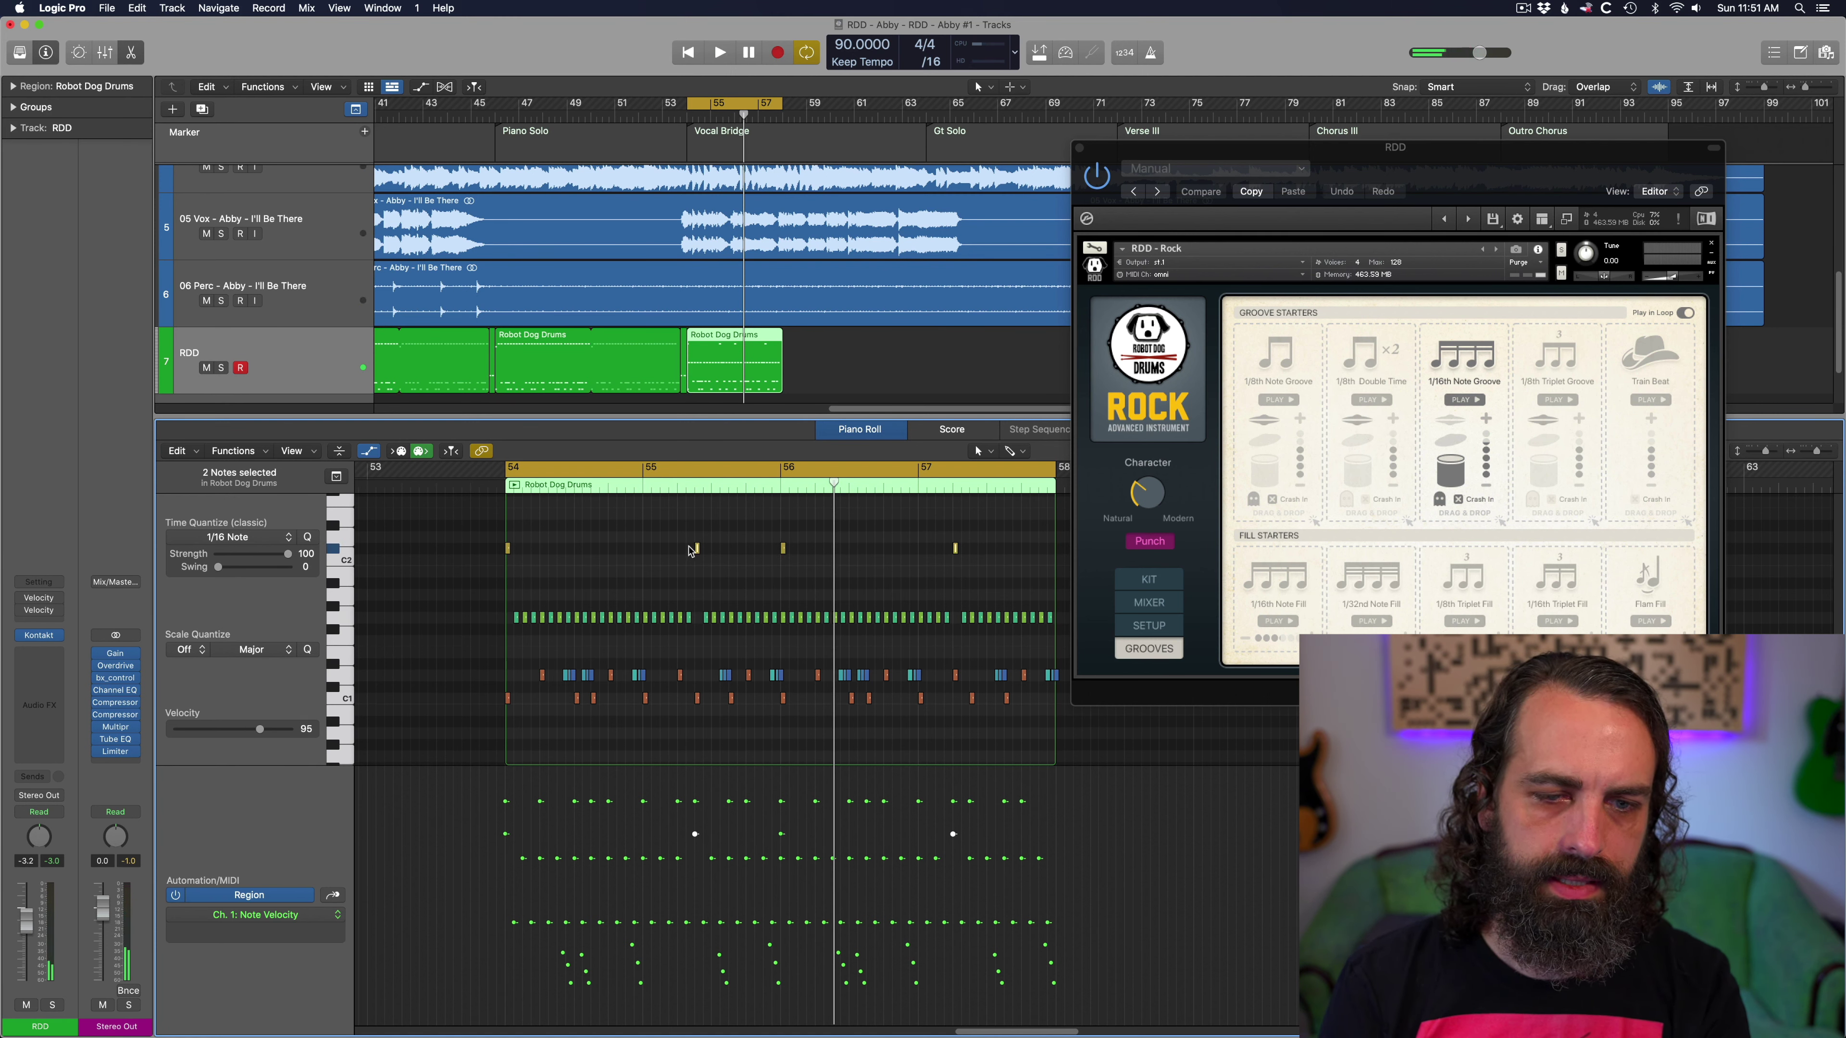
pyautogui.moveTo(697, 552); pyautogui.dragTo(697, 517)
# Audition the edited bridge groove and delete the hi-hat note under the bar 56 crash
pyautogui.press('space')
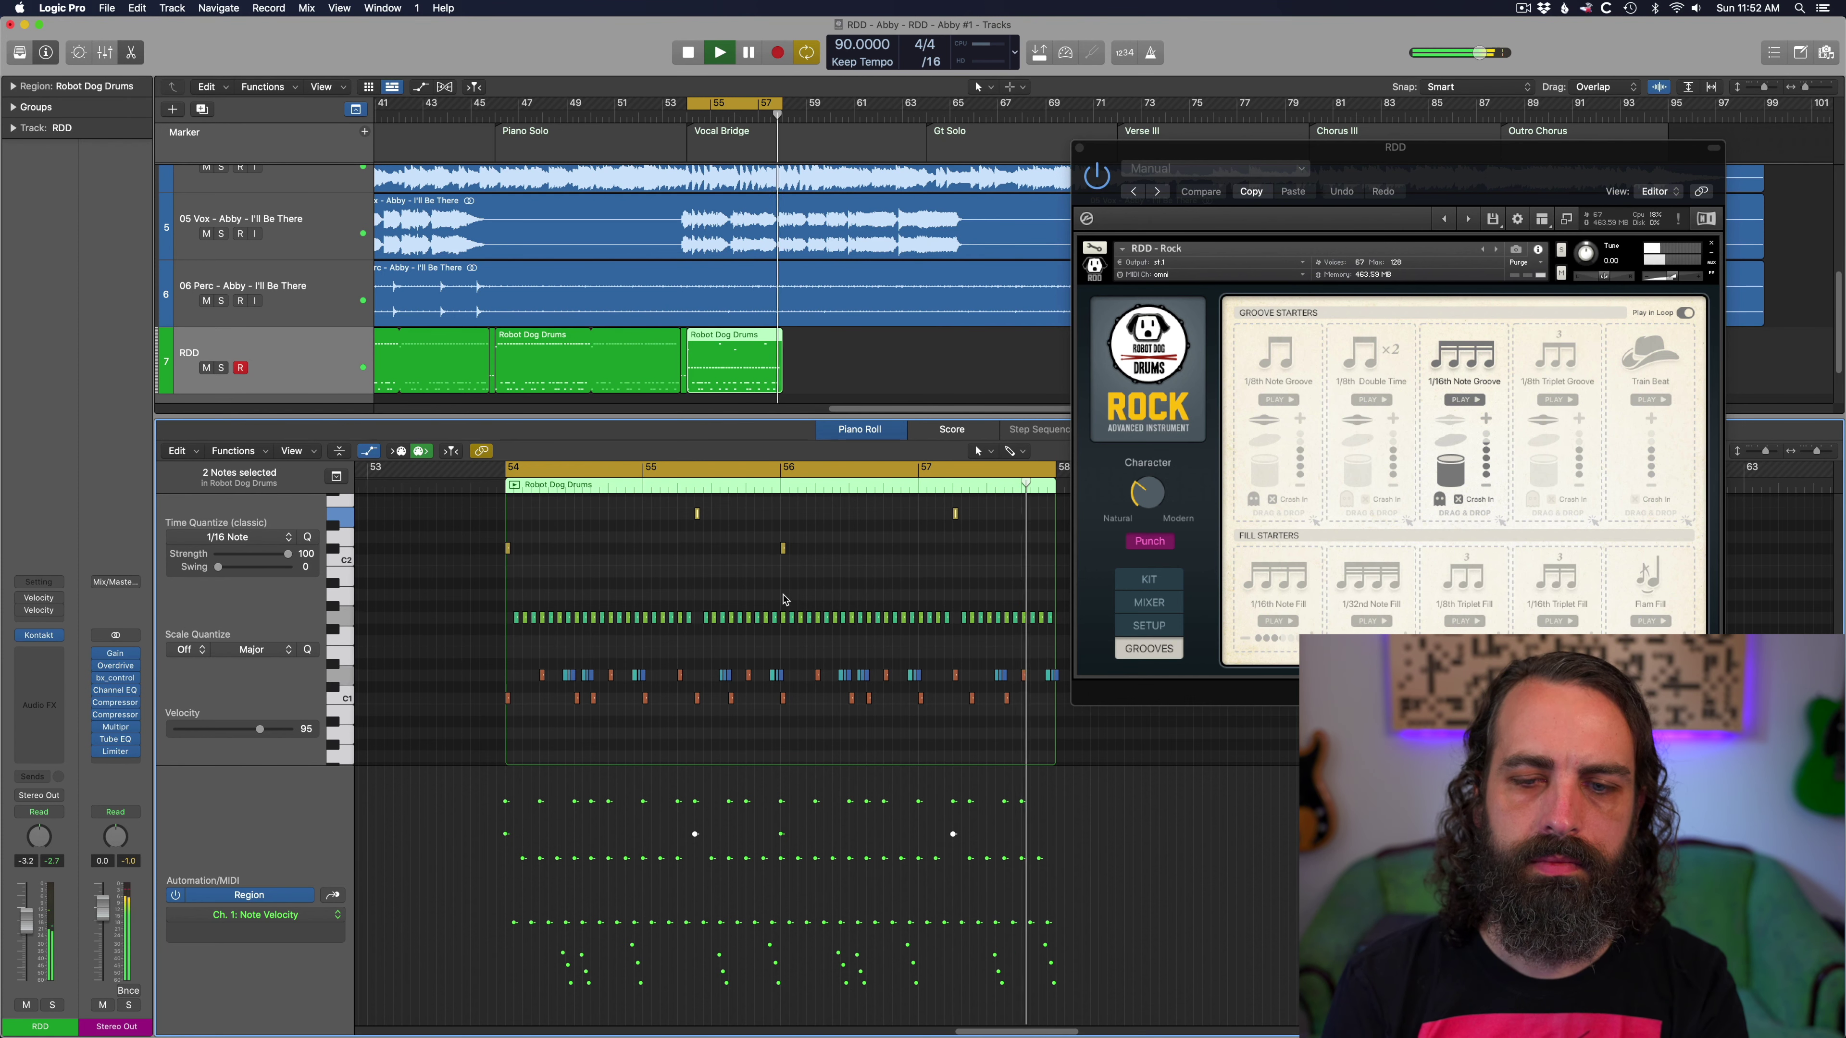
pyautogui.click(785, 647)
pyautogui.press('space')
pyautogui.press('Right')
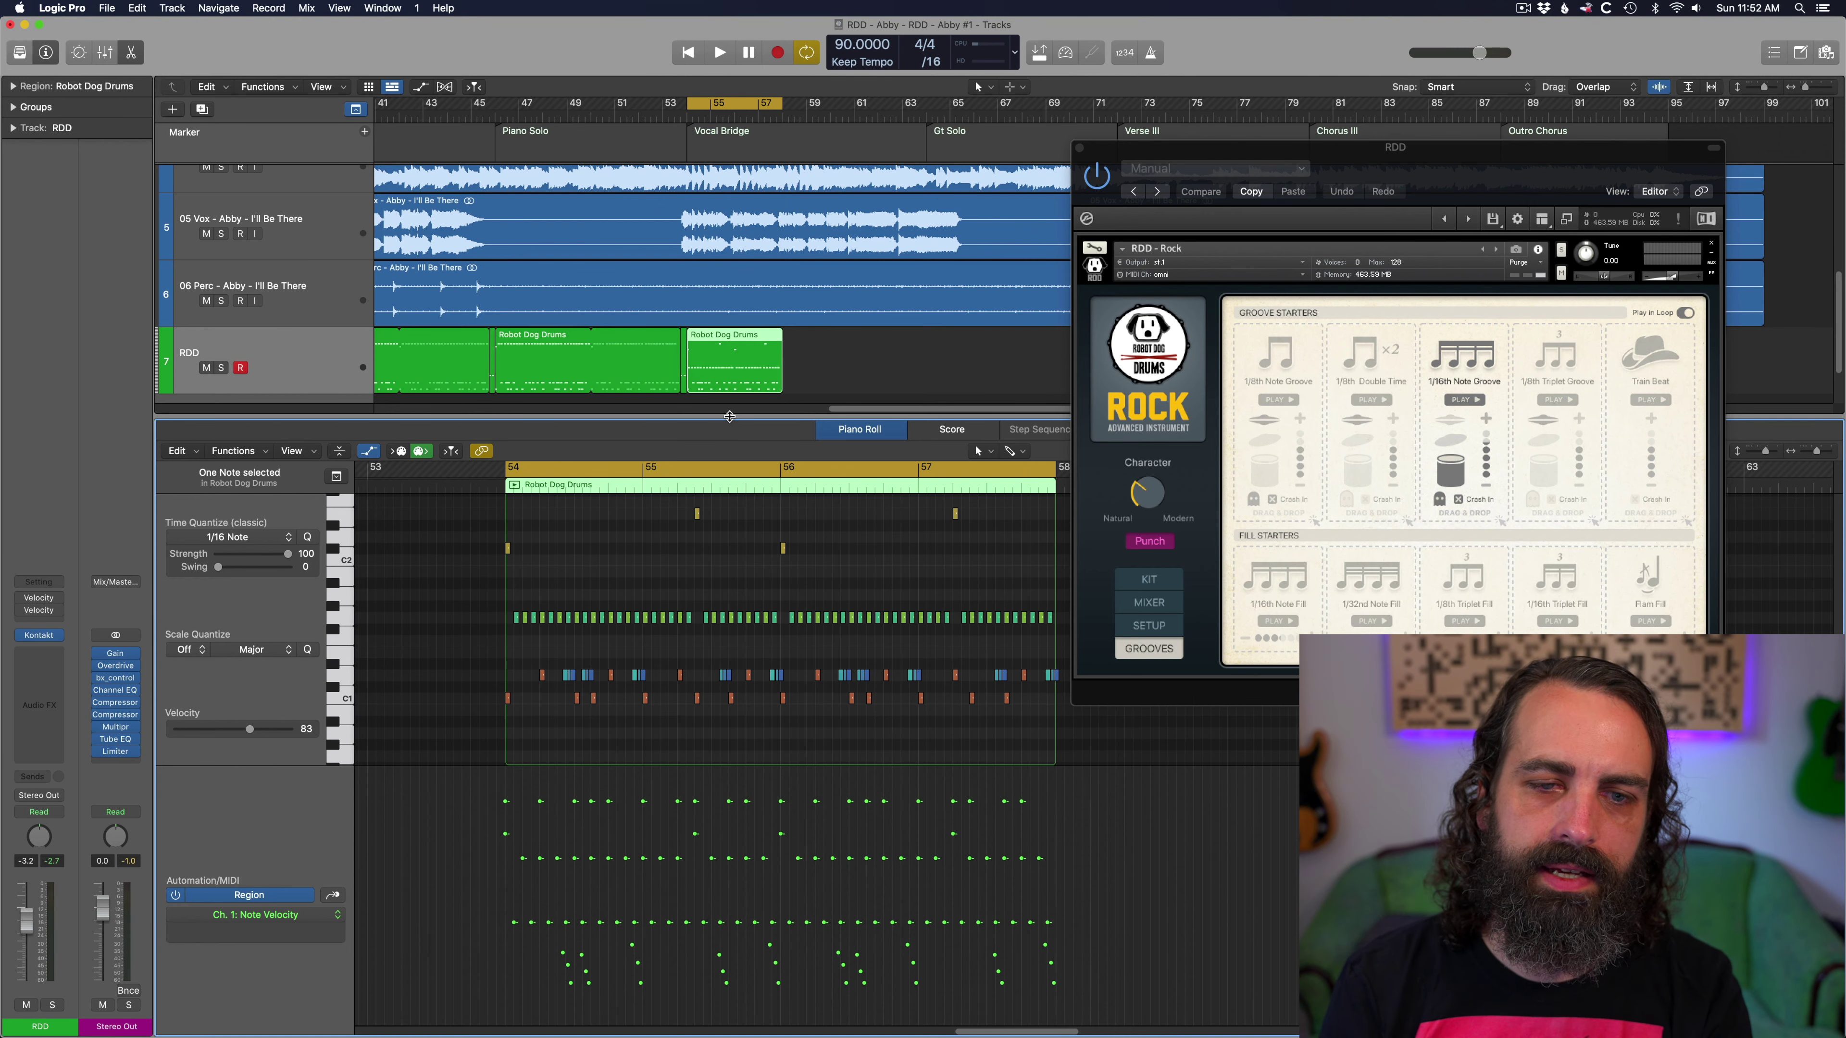
# Close the piano roll, loop the Vocal Bridge drum region up to the Gt Solo at bar 64, and audition the transition
pyautogui.press('p')
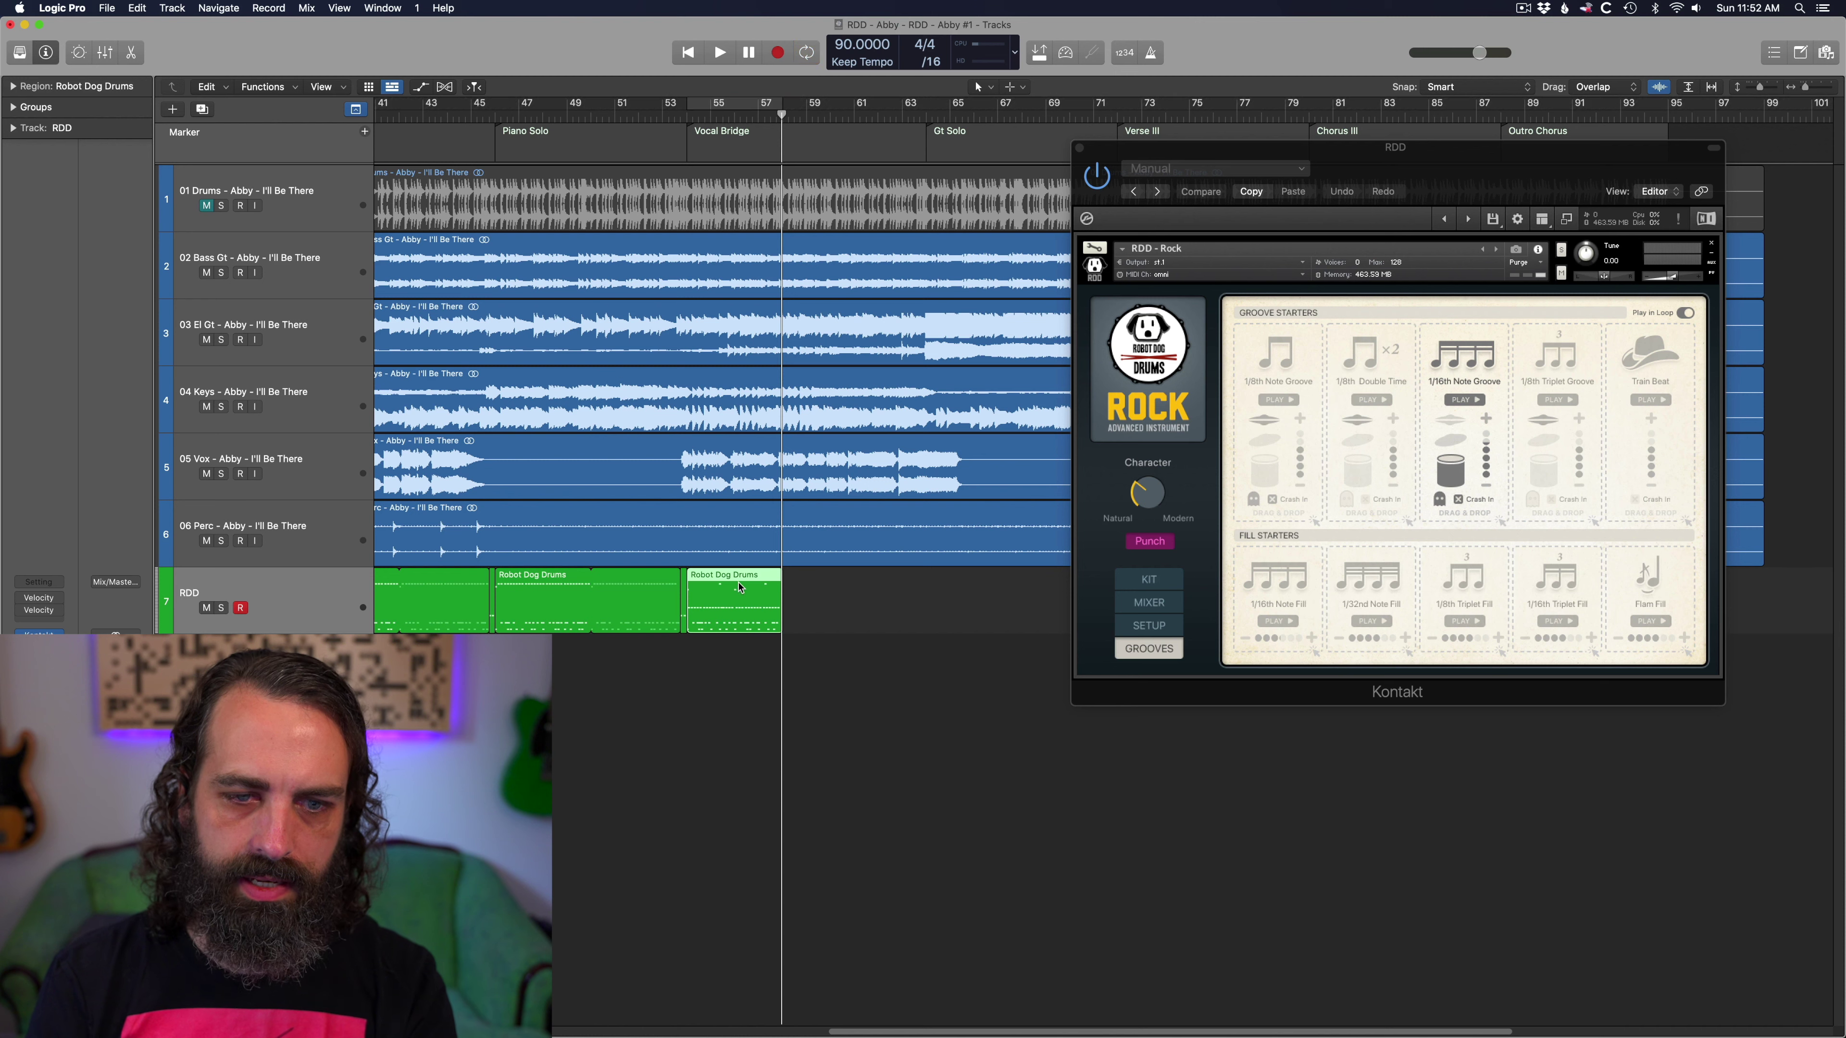
pyautogui.moveTo(727, 603); pyautogui.dragTo(931, 586)
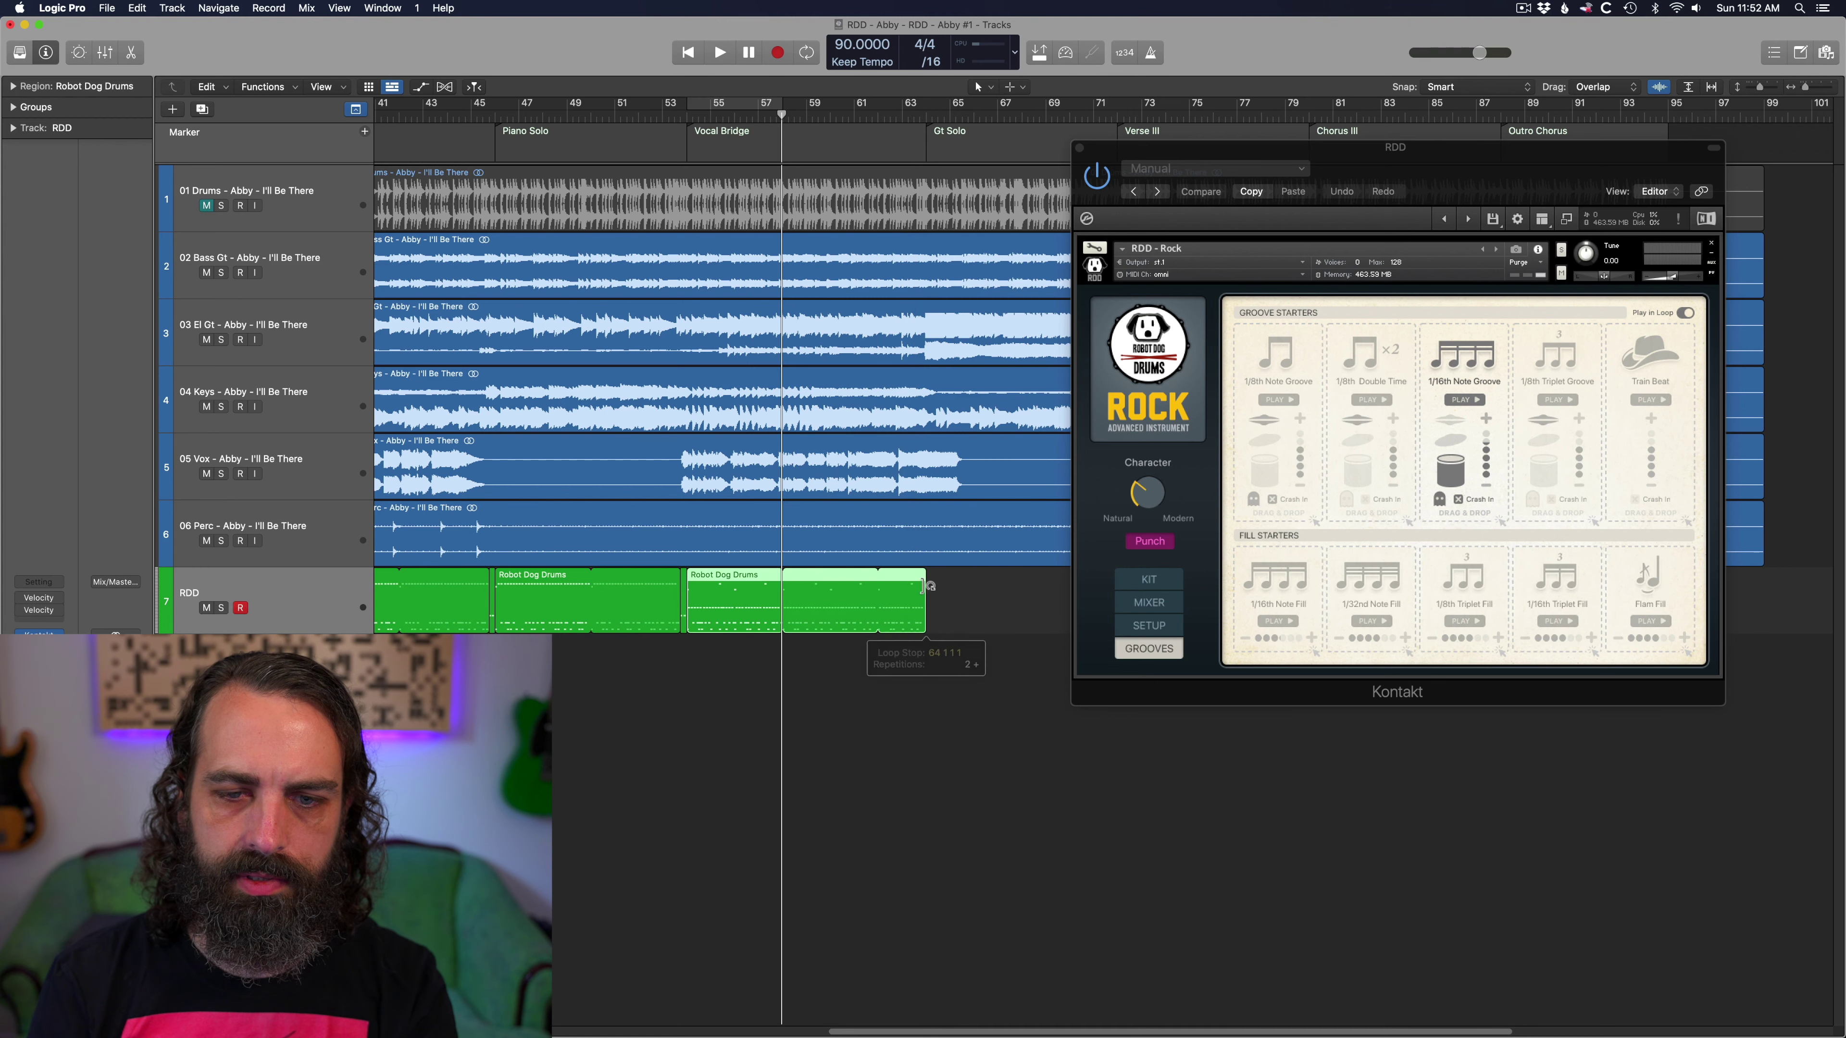
pyautogui.hscroll(3, 921, 599)
pyautogui.click(791, 123)
pyautogui.press('space')
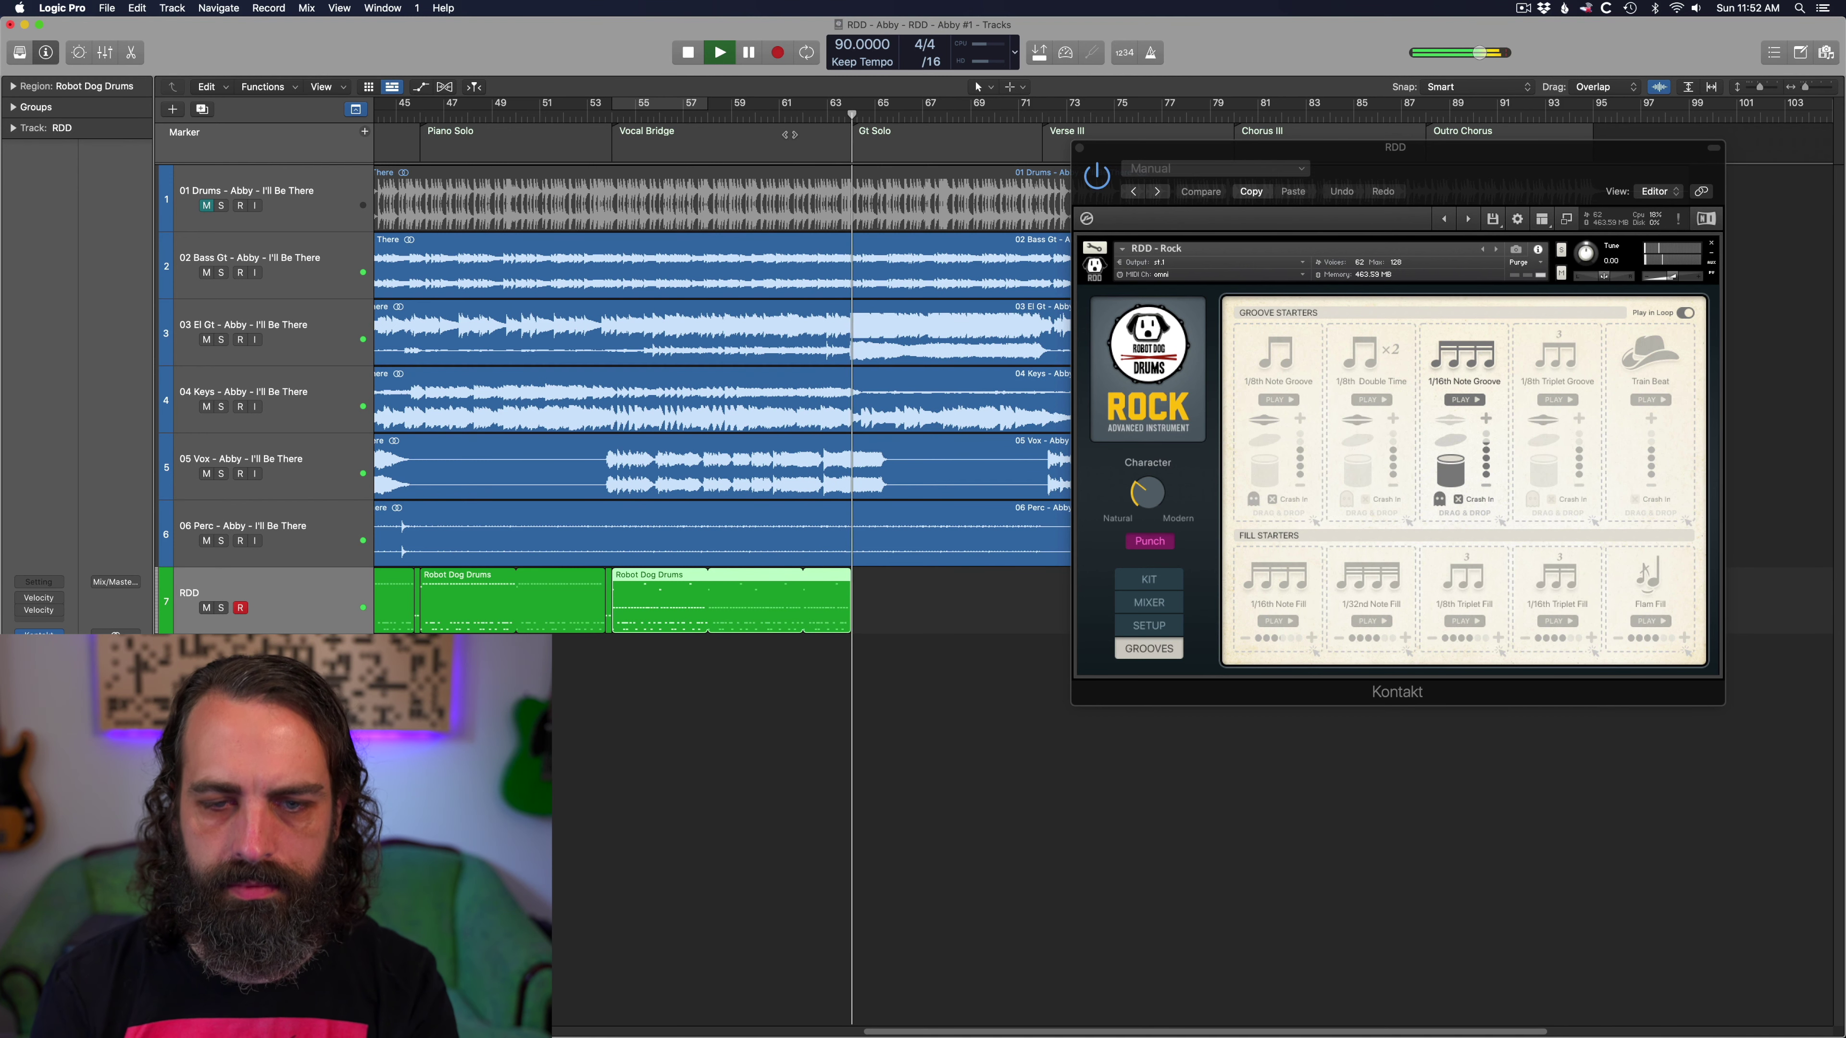
pyautogui.press('space')
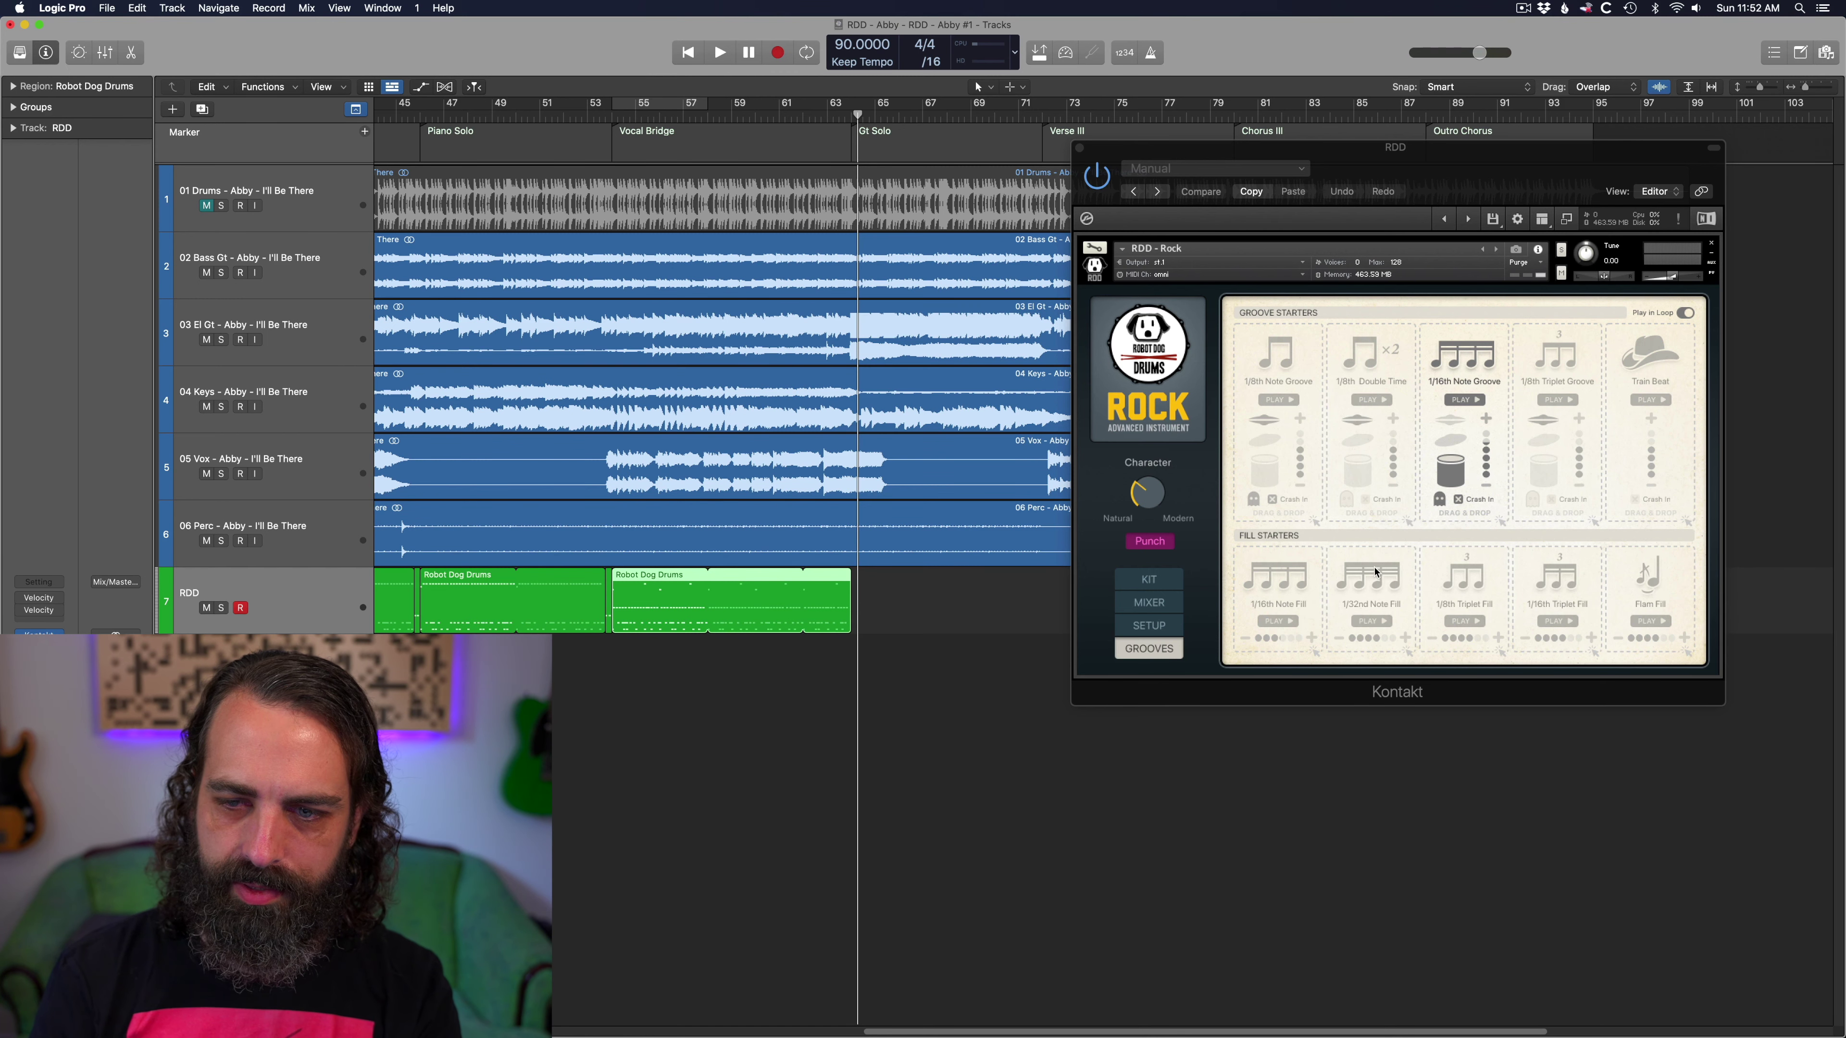
# Place the 1/32nd Note Fill at bar 63 on the RDD track, just before the Gt Solo, and audition the transition
pyautogui.click(1375, 574)
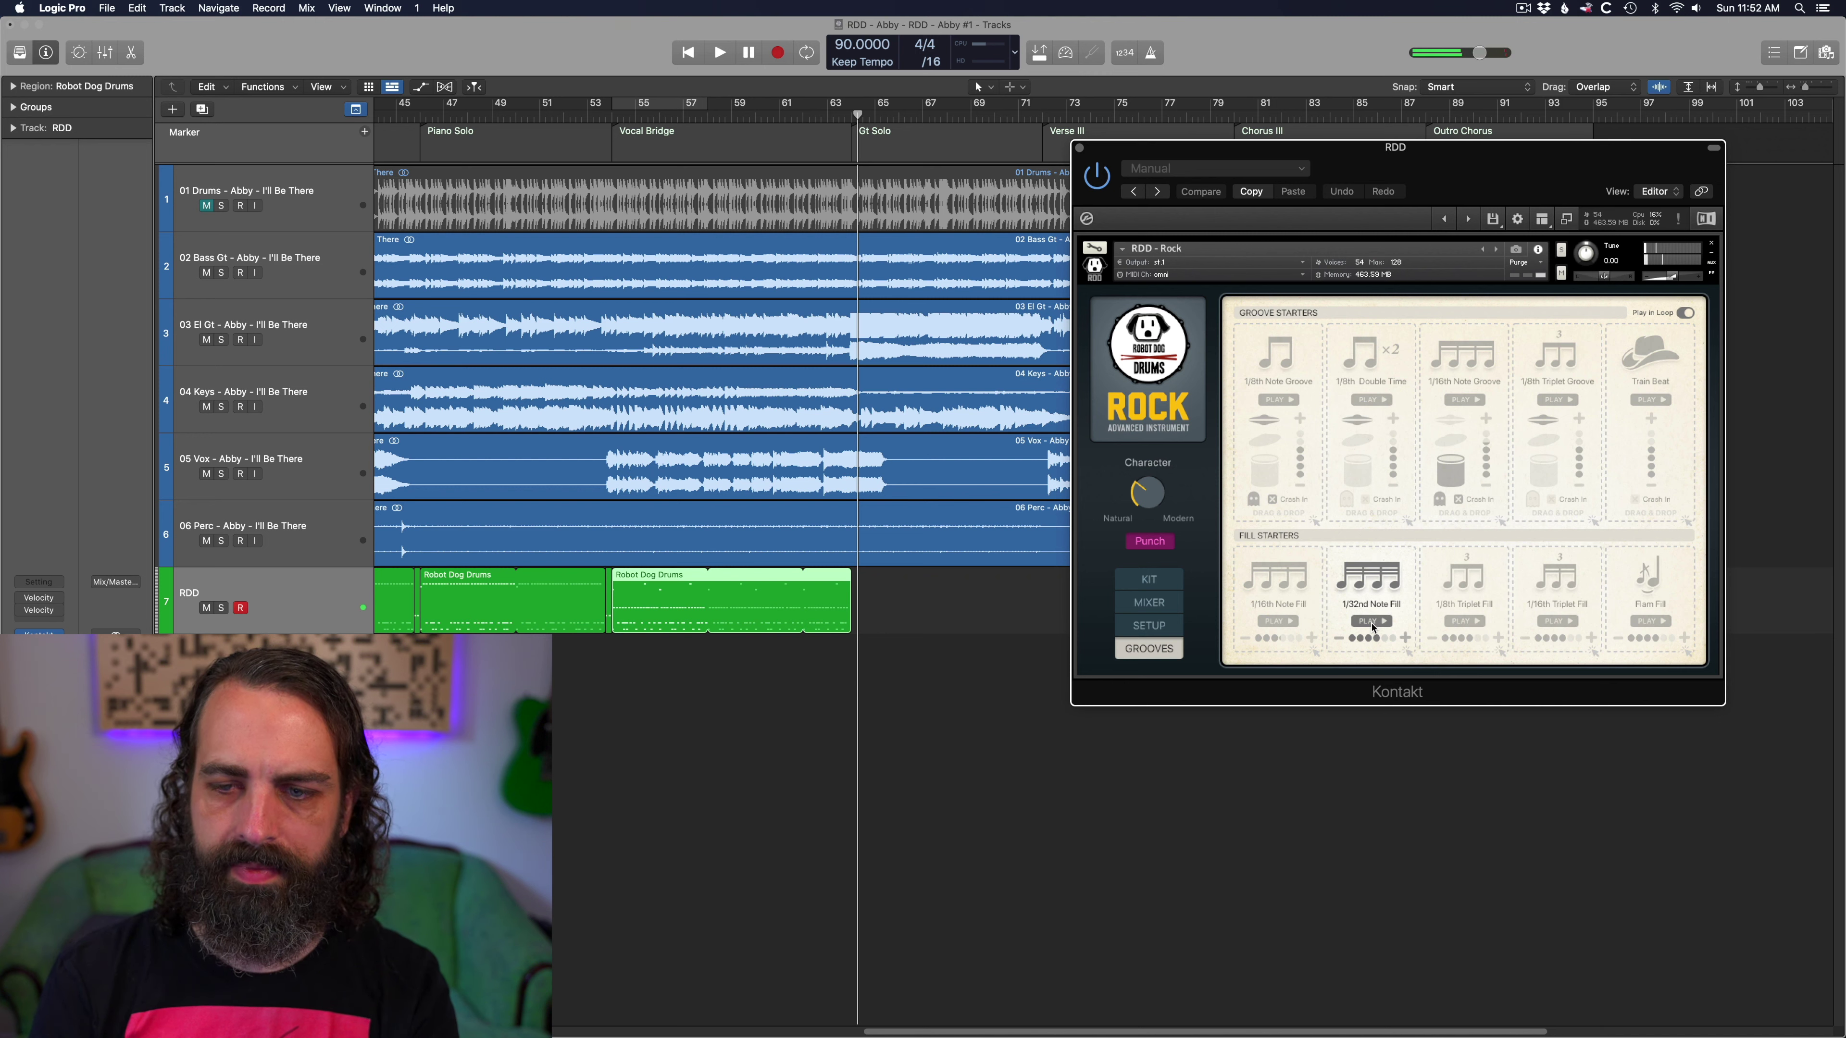
pyautogui.moveTo(1241, 582); pyautogui.dragTo(842, 603)
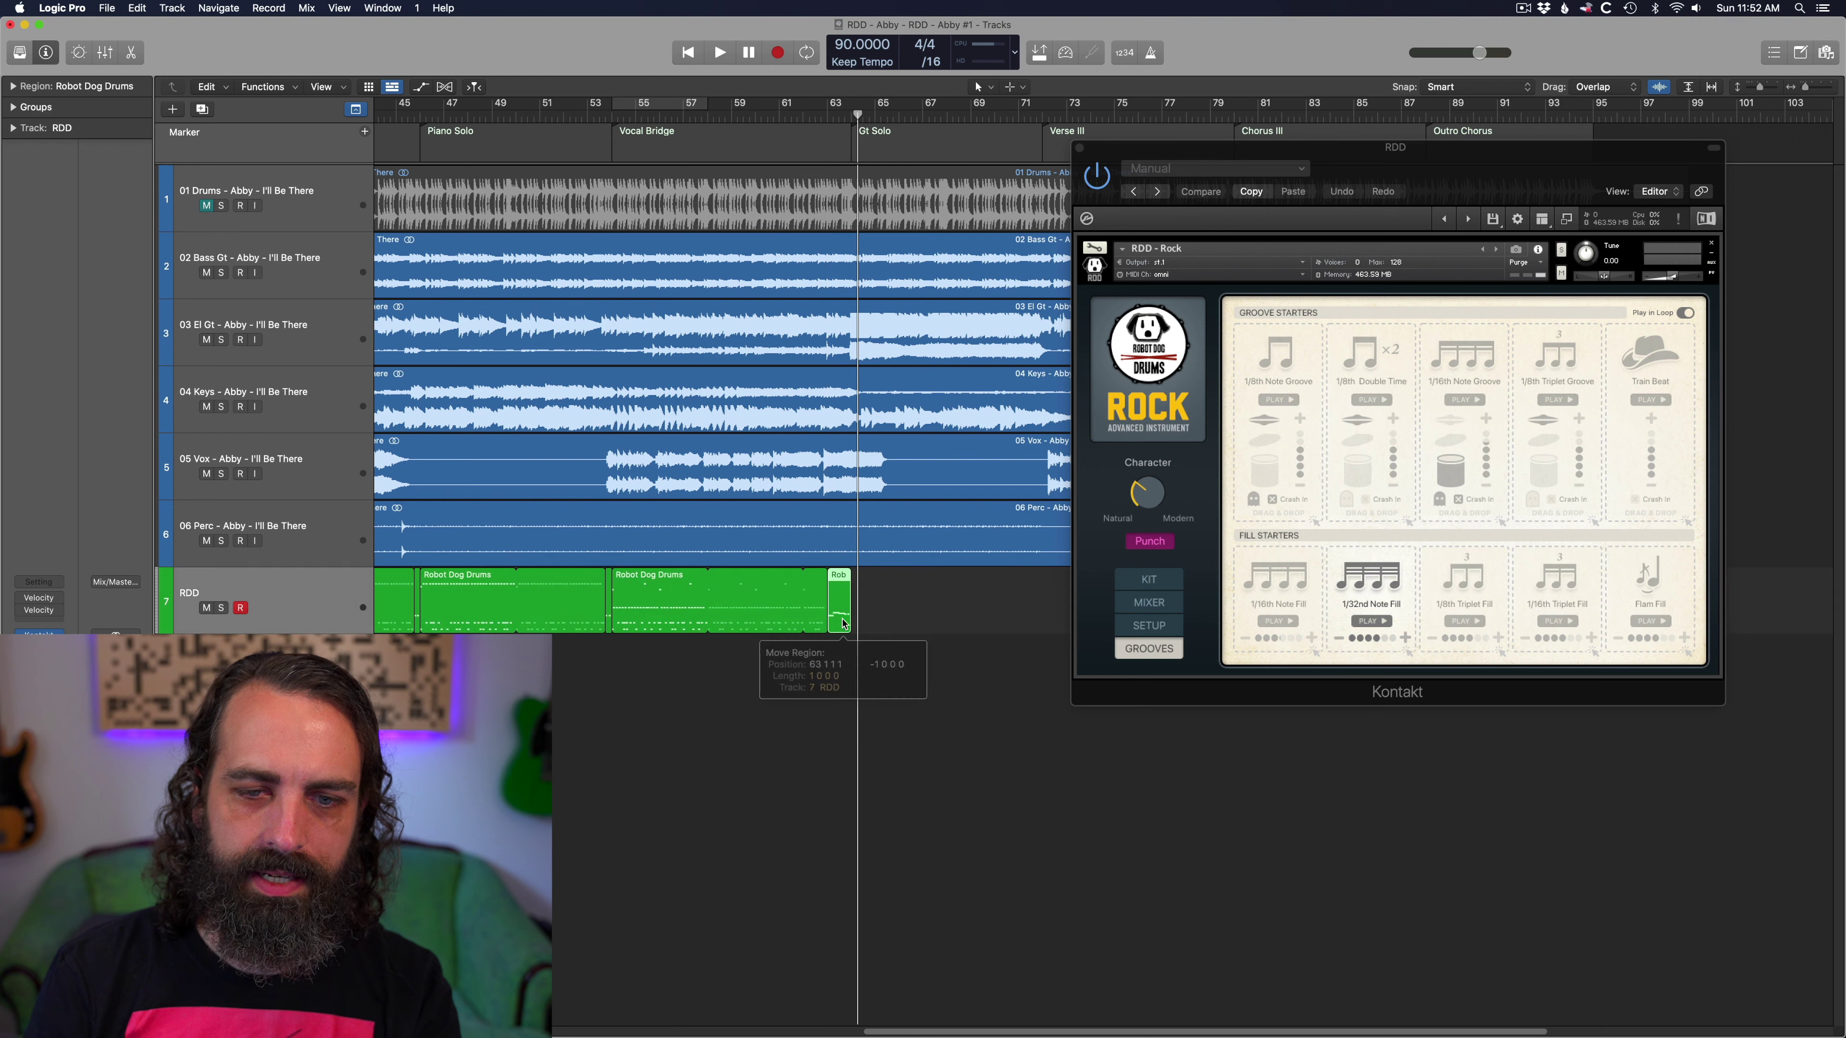
pyautogui.click(782, 116)
pyautogui.press('space')
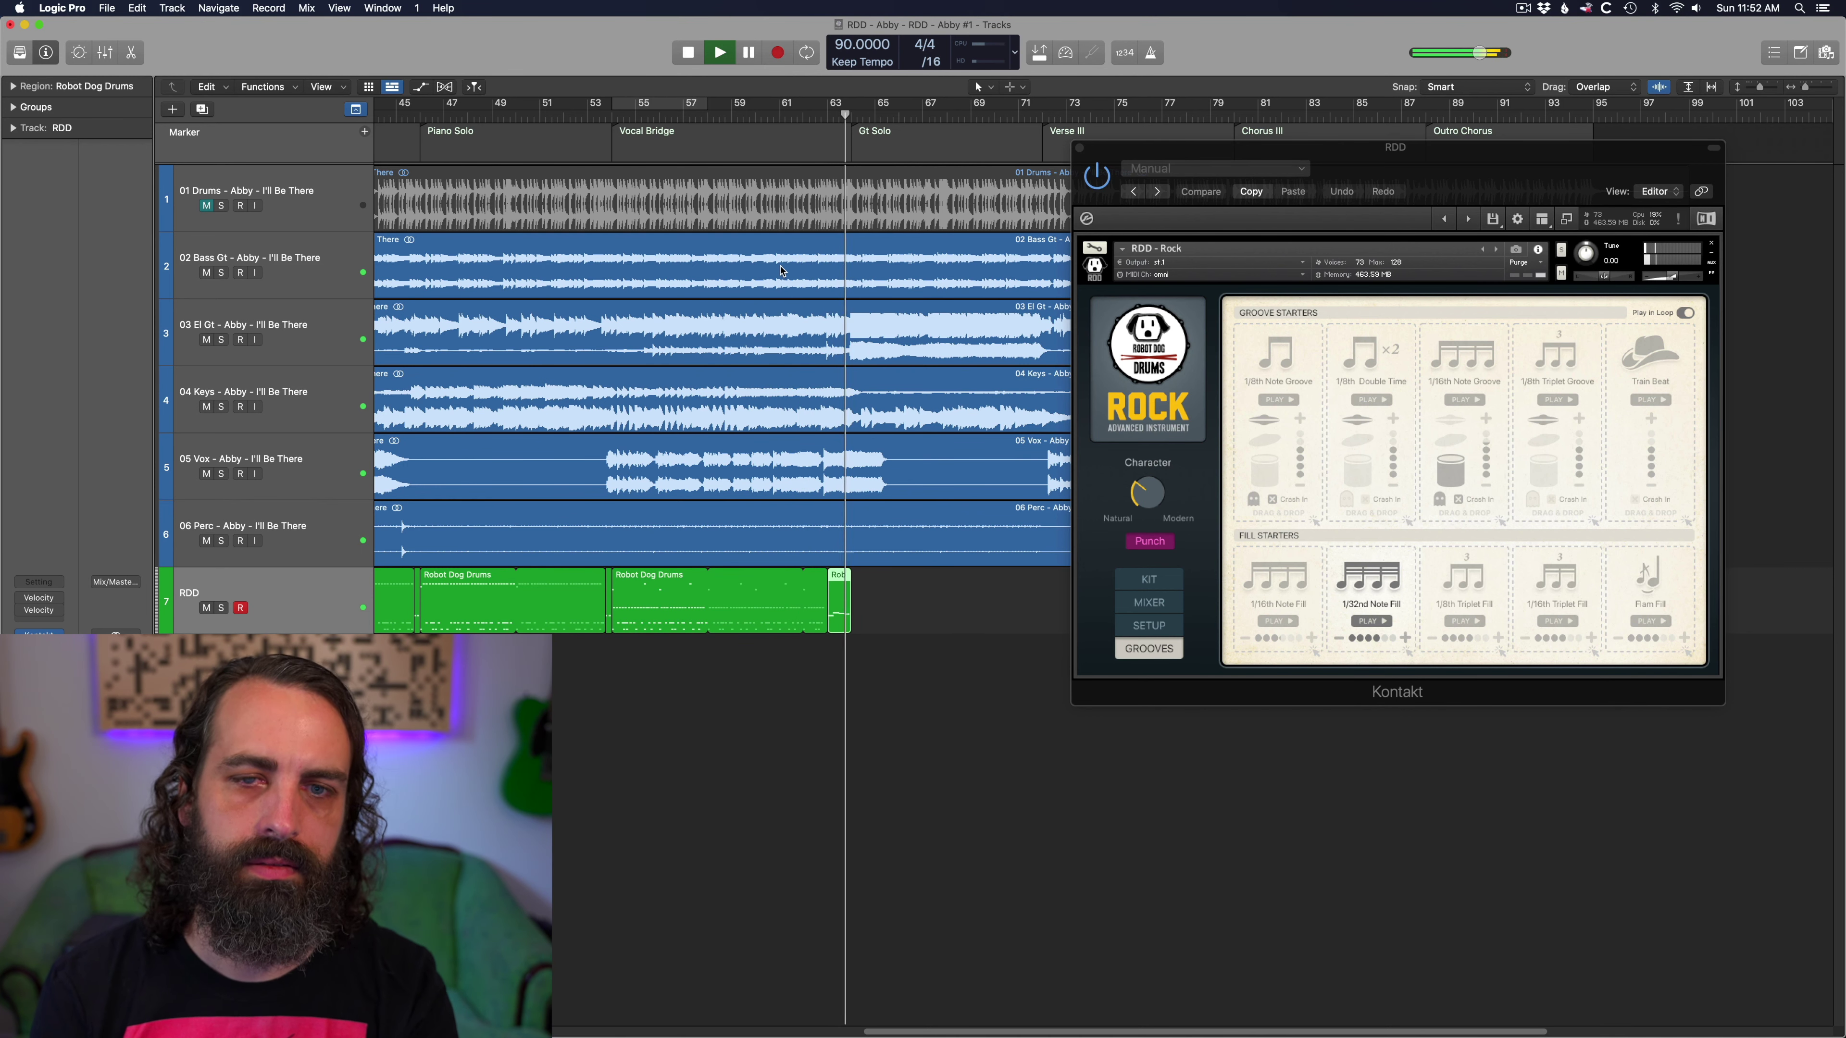
# Copy the two Piano Solo drum regions on the RDD track to the start of the Gt Solo at bar 64
pyautogui.press('space')
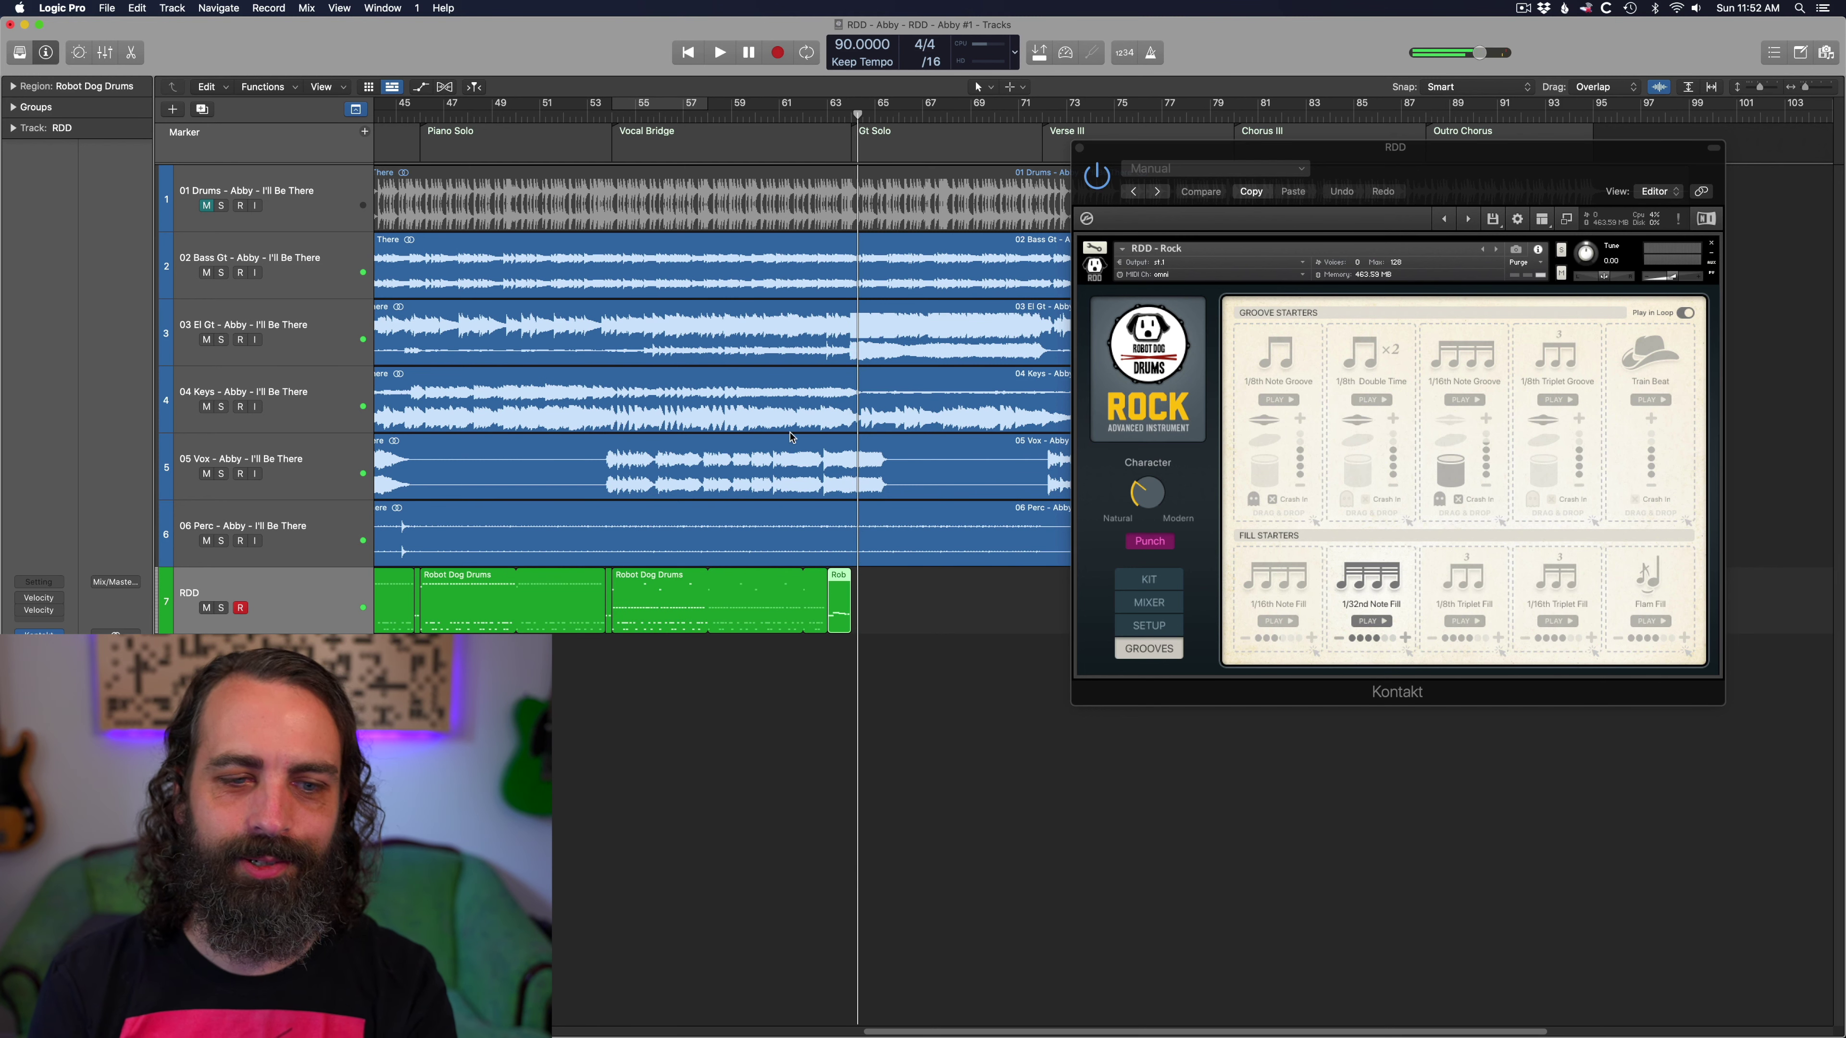
pyautogui.keyDown('shift'); pyautogui.click(591, 595); pyautogui.keyUp('shift')
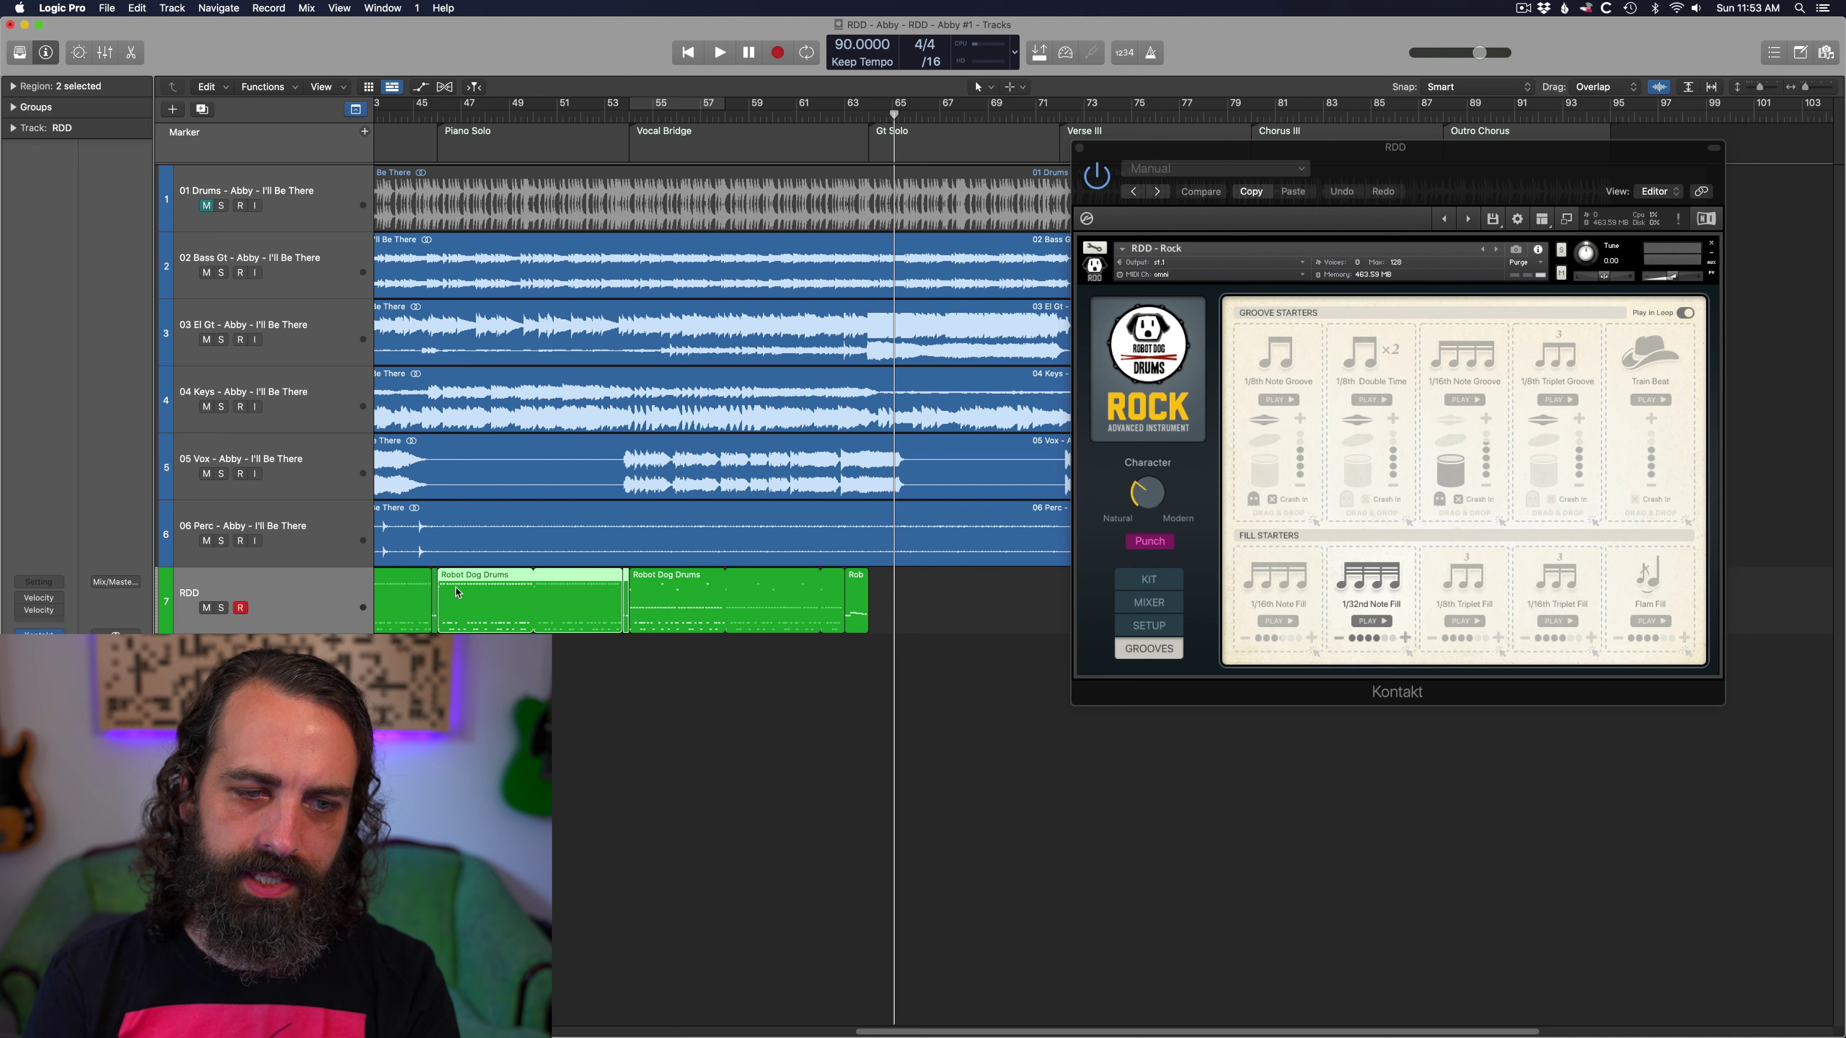
pyautogui.moveTo(456, 599); pyautogui.dragTo(898, 639)
# Audition the drums from the end of the Vocal Bridge into the Gt Solo and show the drum instrument's Kit page
pyautogui.click(821, 112)
pyautogui.press('space')
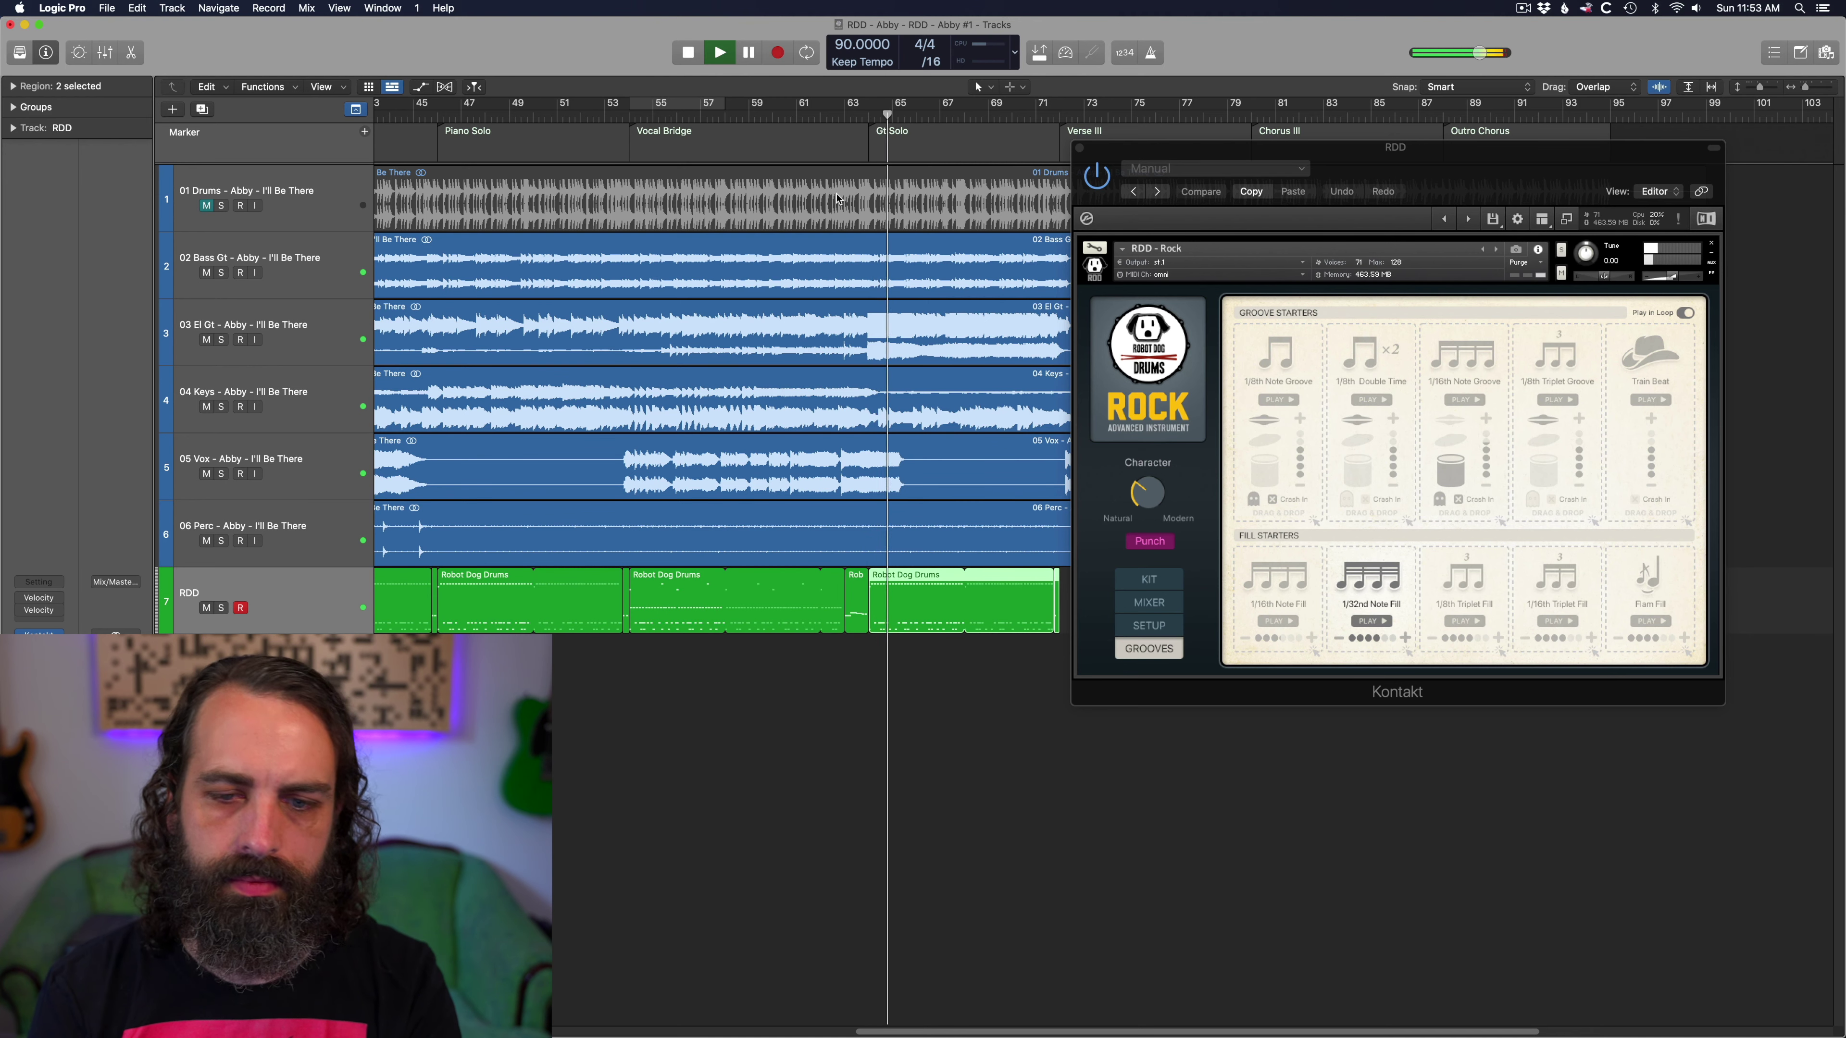
pyautogui.hscroll(1, 870, 367)
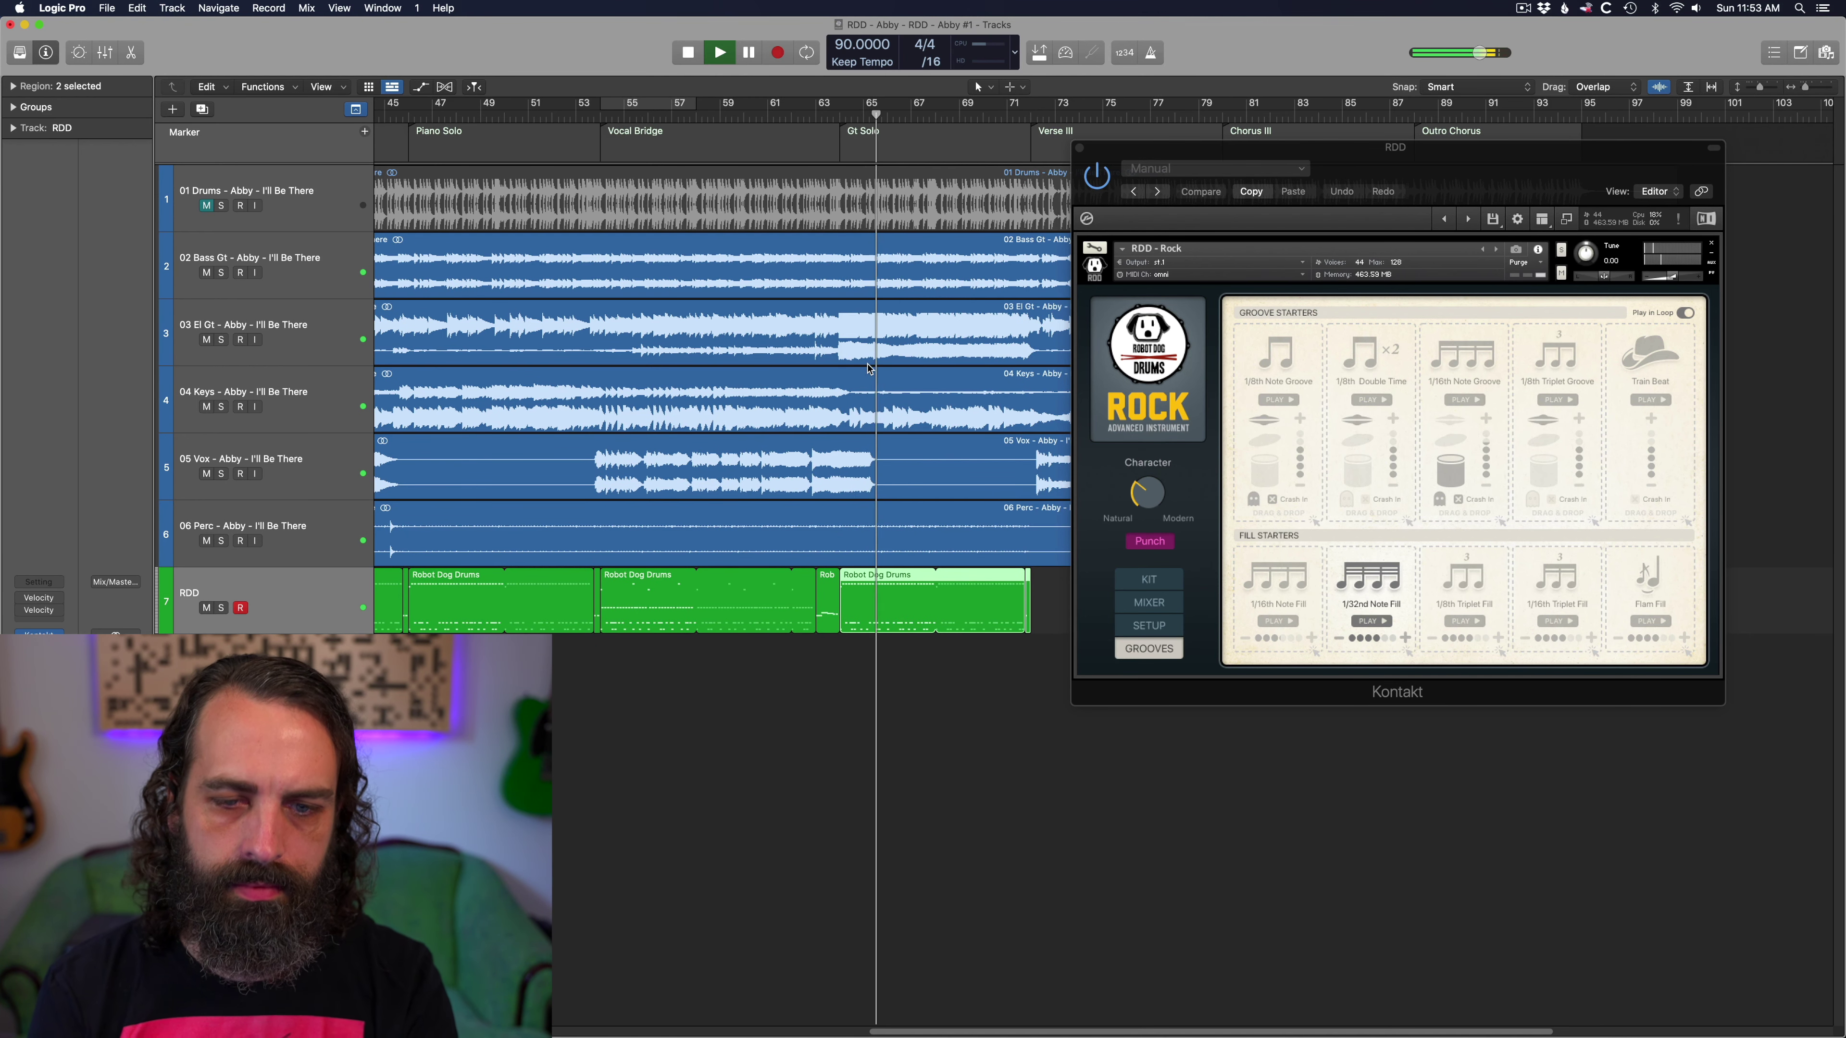
pyautogui.hscroll(3, 869, 368)
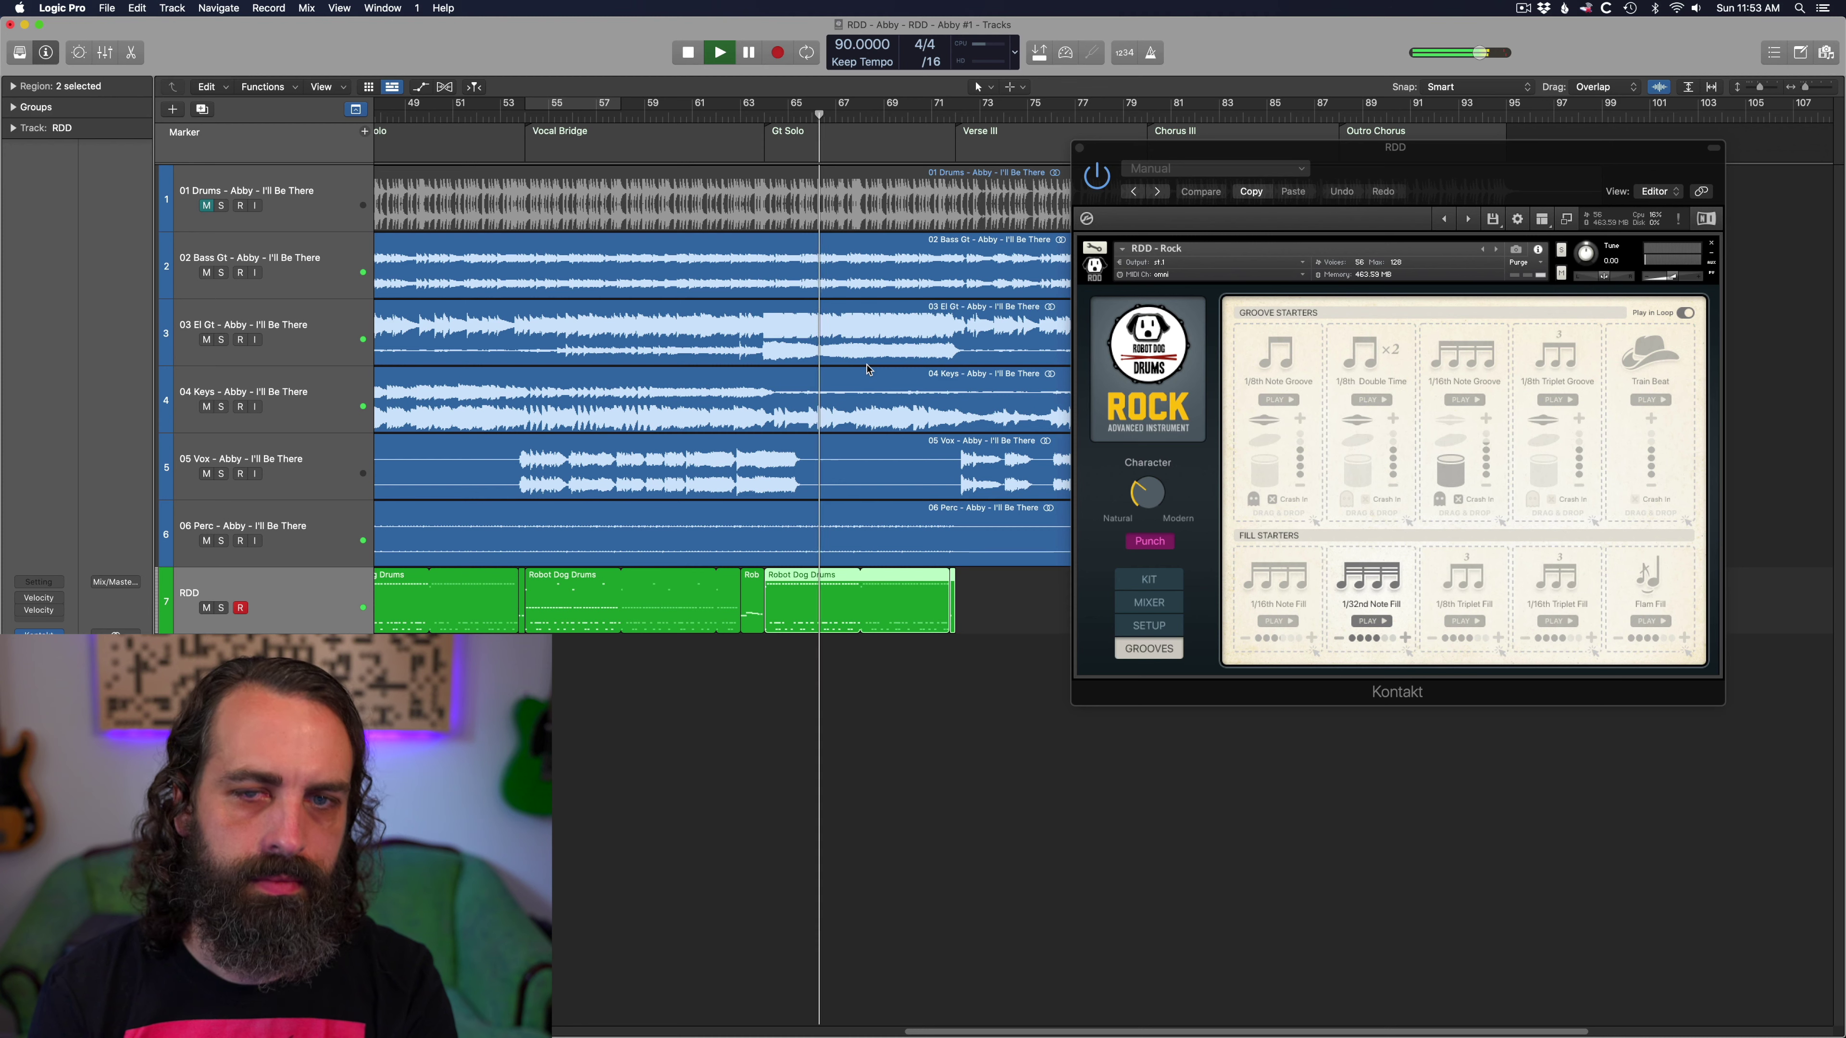
pyautogui.hscroll(2, 868, 368)
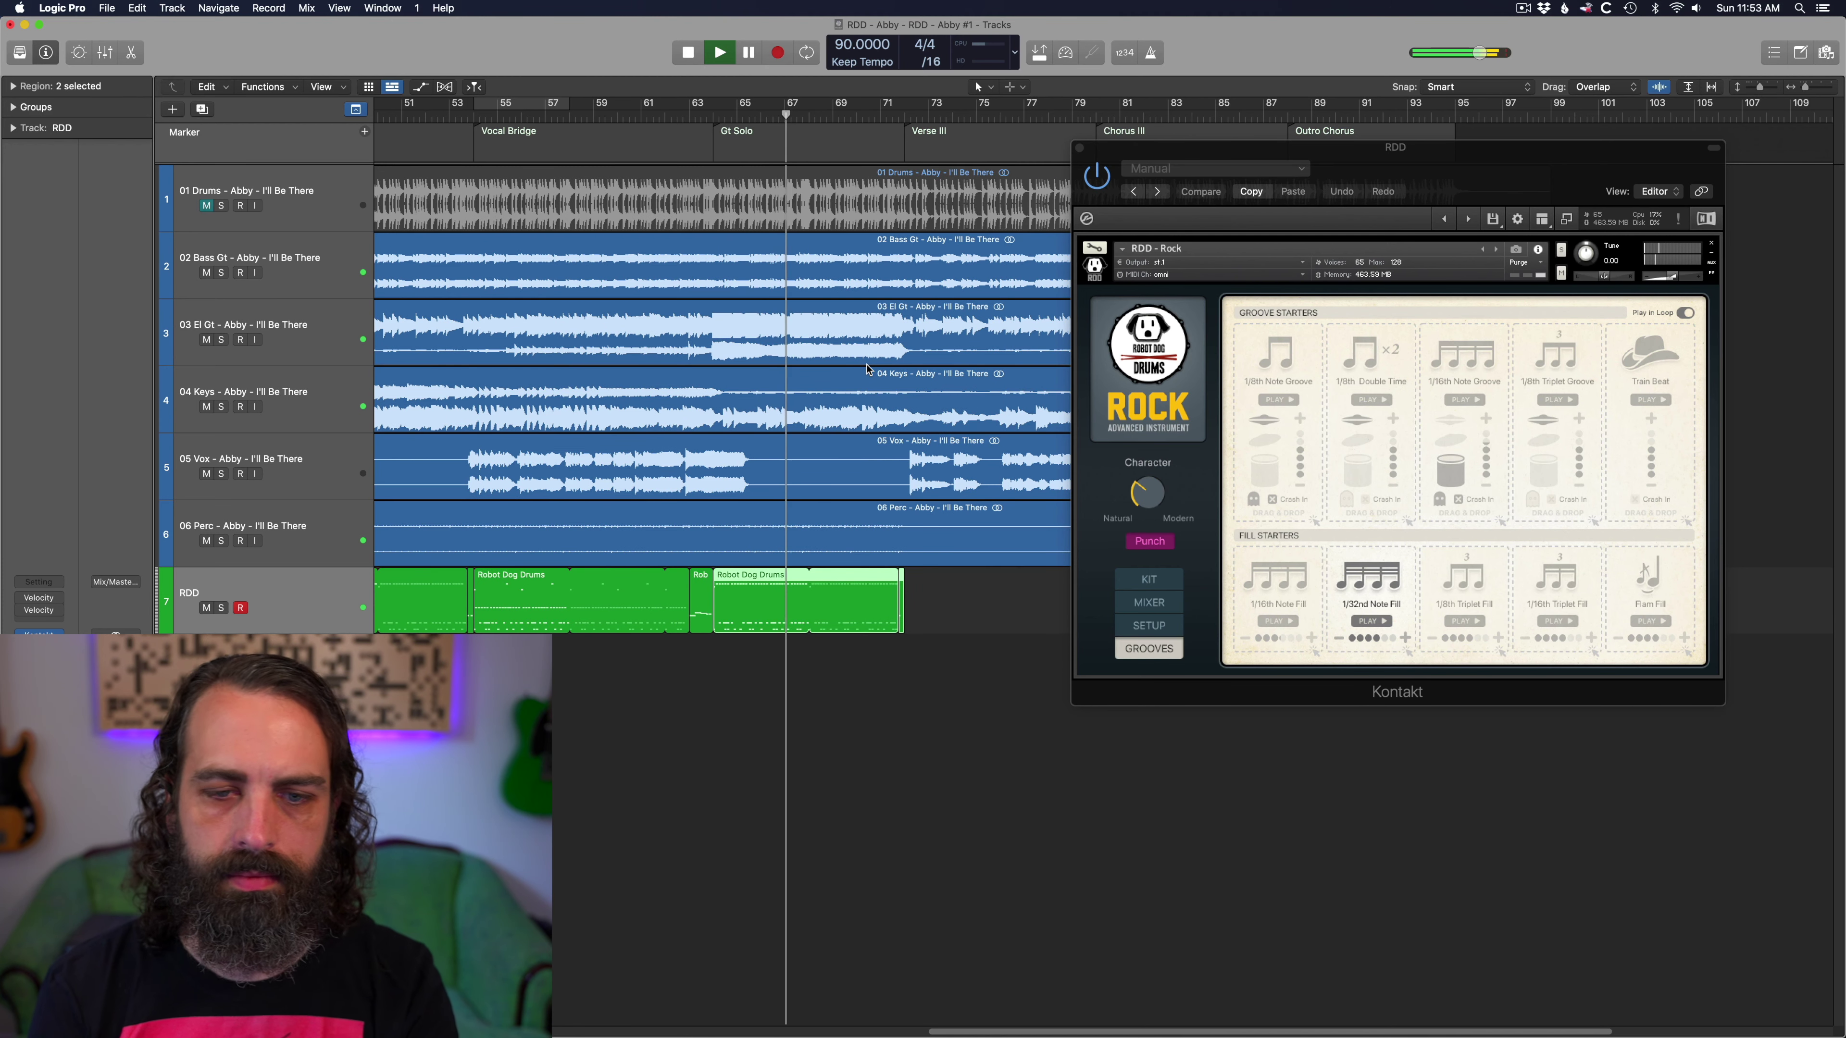
pyautogui.hscroll(2, 868, 369)
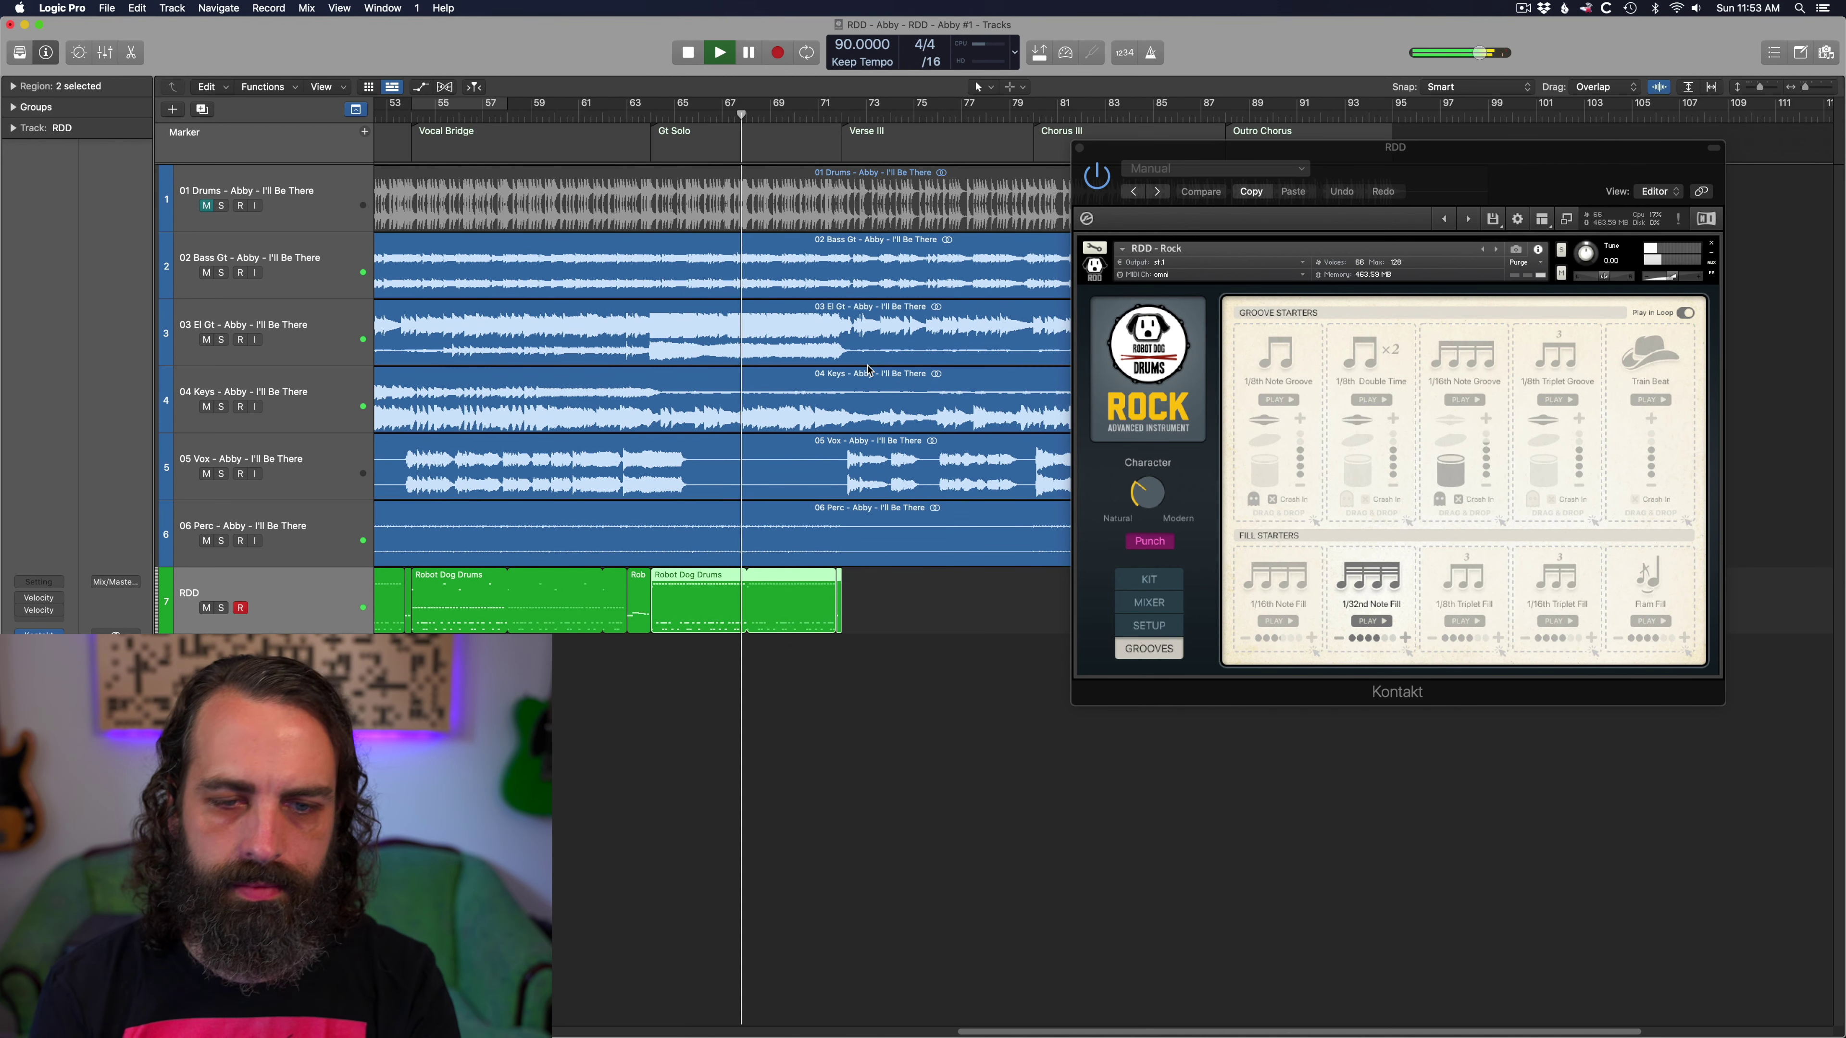
pyautogui.click(1171, 581)
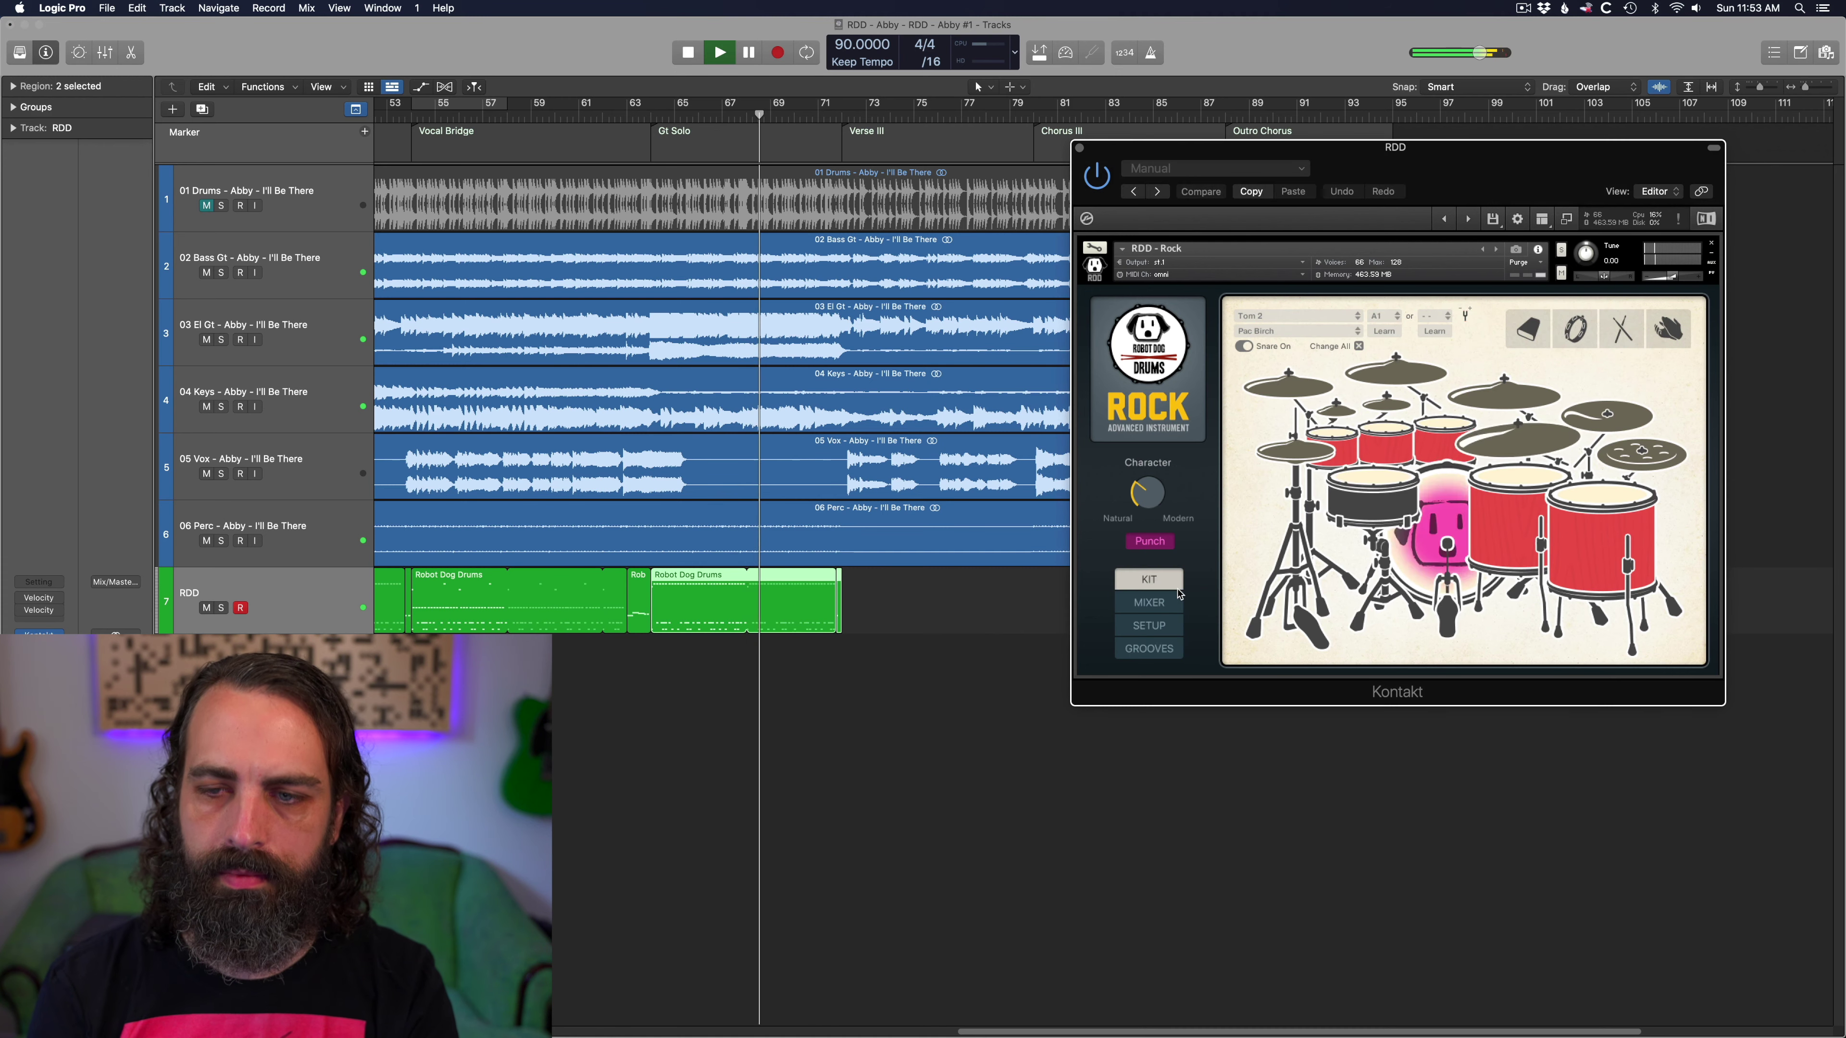